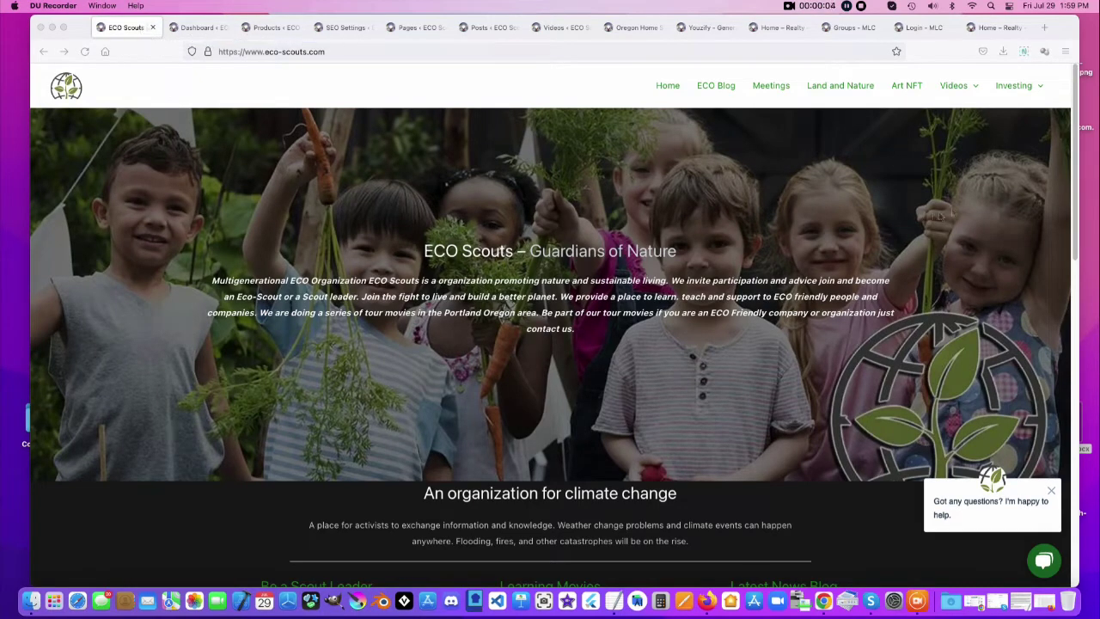
- Look over the ECO Scouts home page and survey the admin sections offered on the site's WordPress dashboard
left_click(1075, 152)
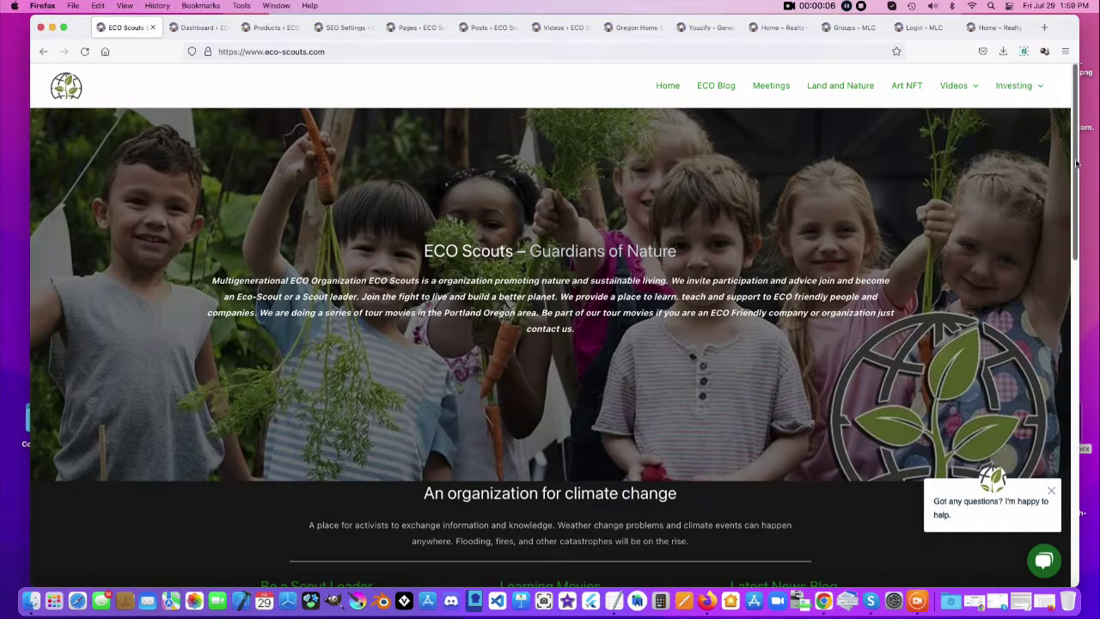
left_click_drag(1072, 152, 1078, 213)
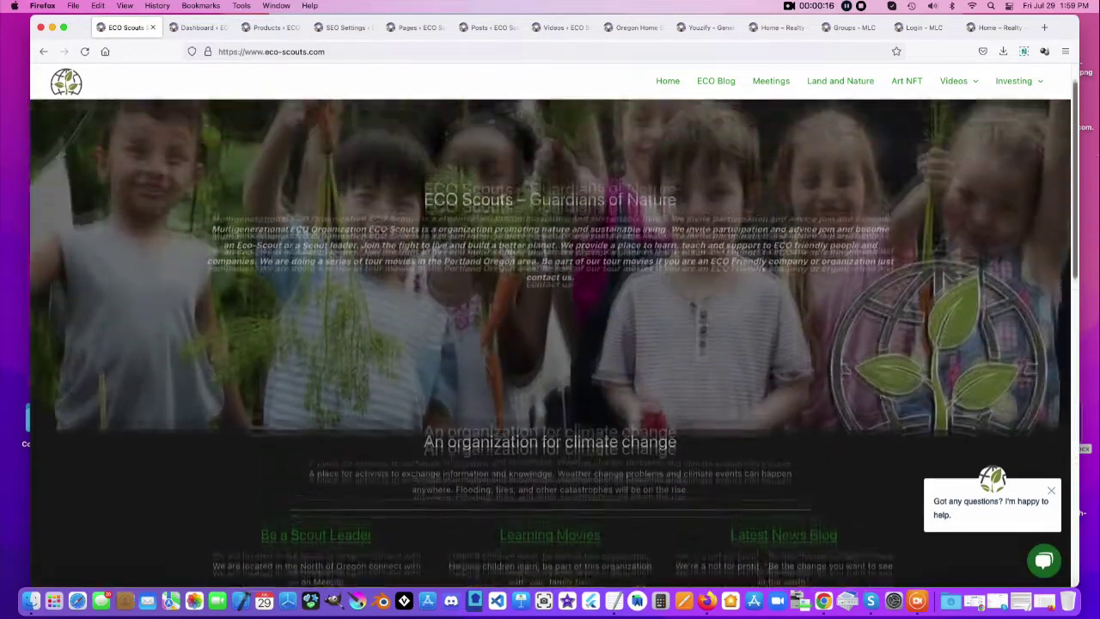
left_click(207, 29)
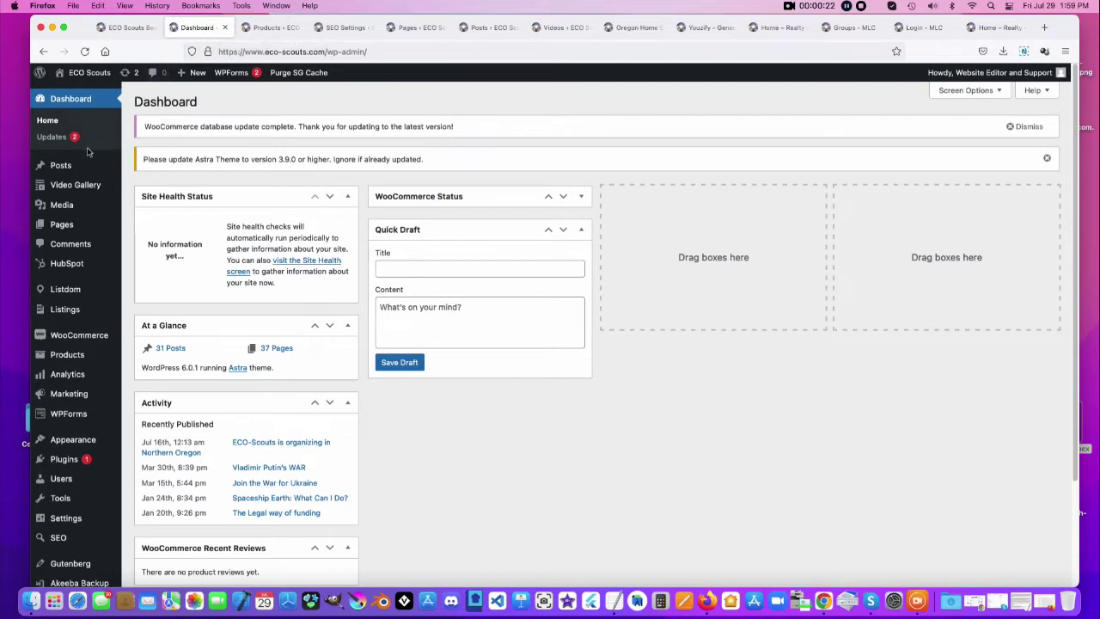
mouse_move(64, 167)
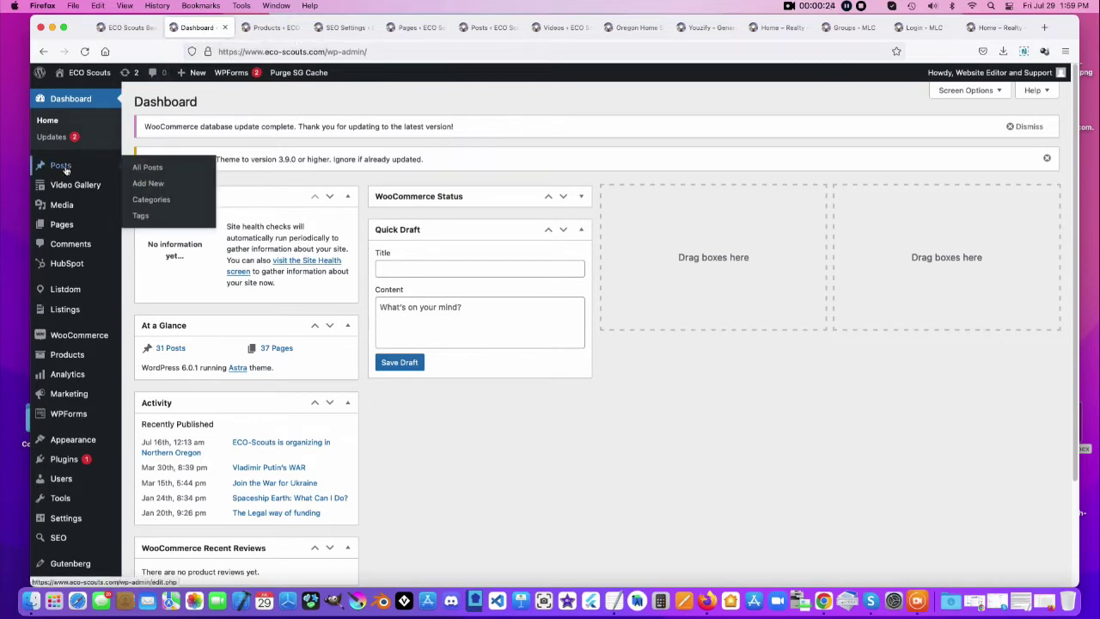
mouse_move(70, 189)
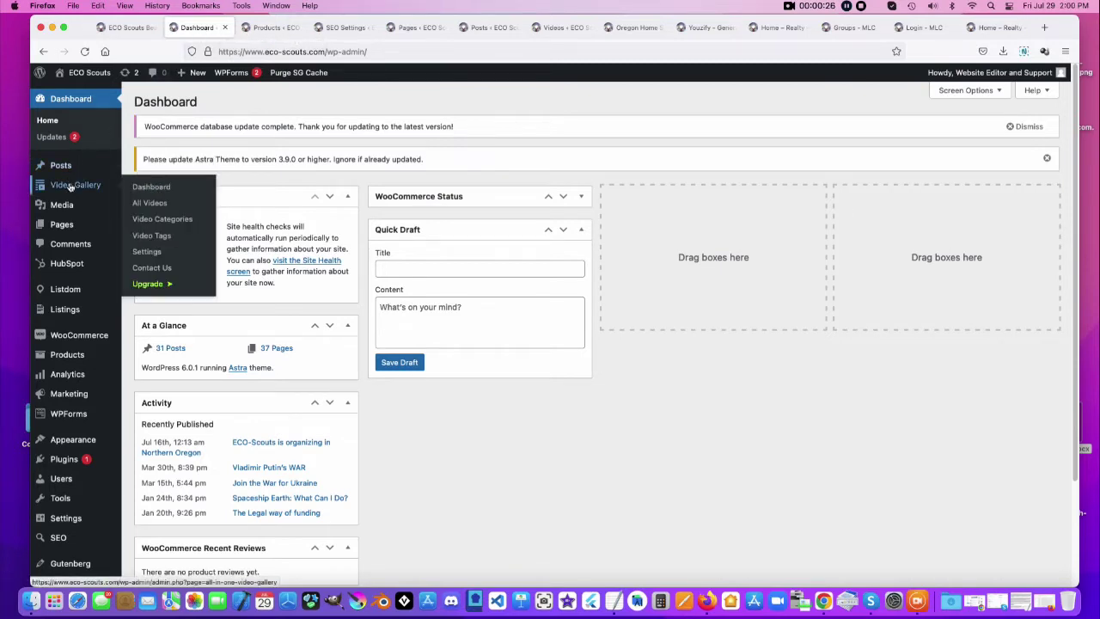
mouse_move(70, 209)
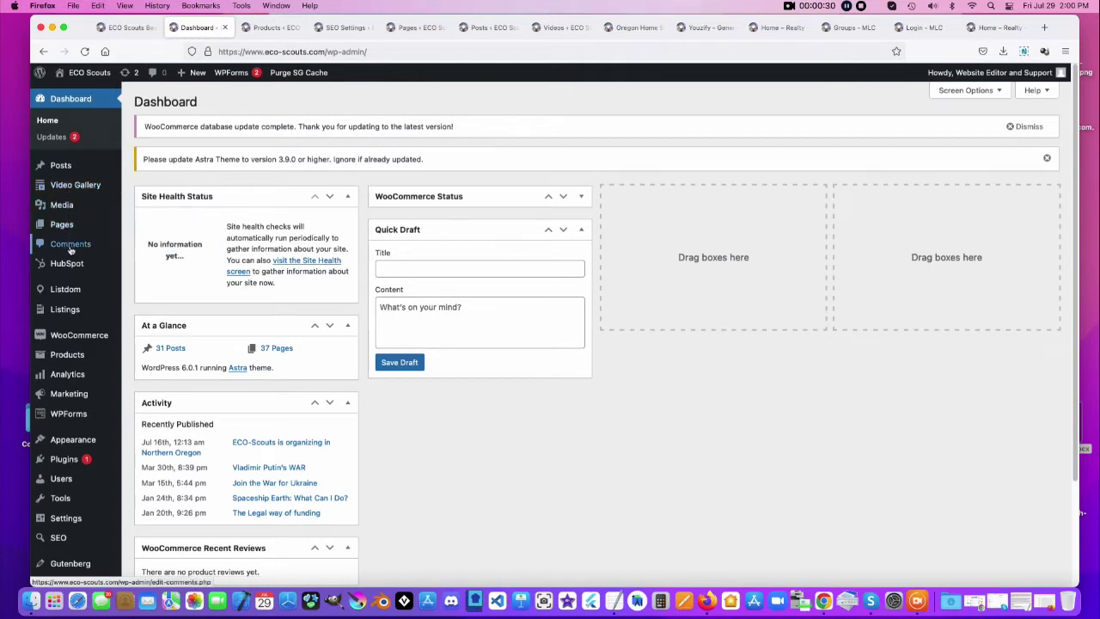
mouse_move(70, 269)
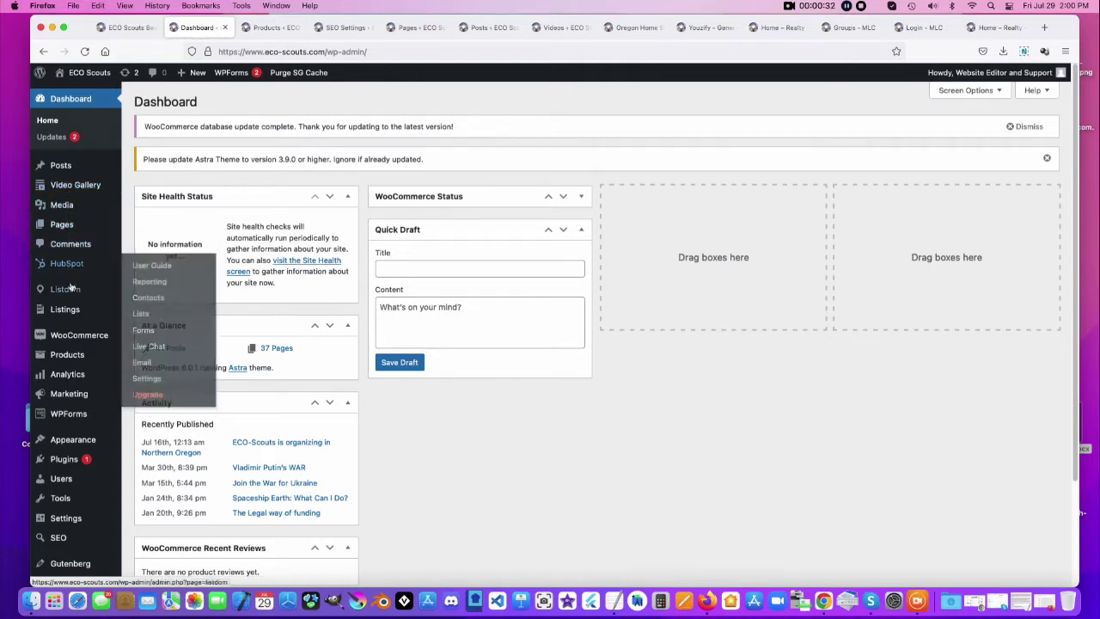
mouse_move(73, 318)
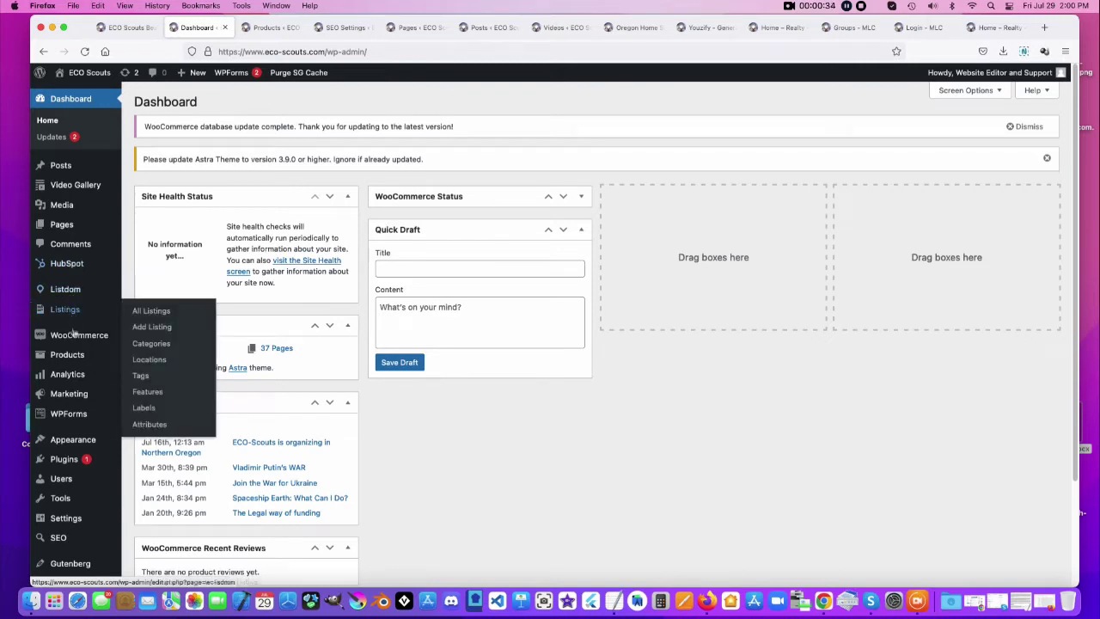
mouse_move(74, 338)
mouse_move(75, 359)
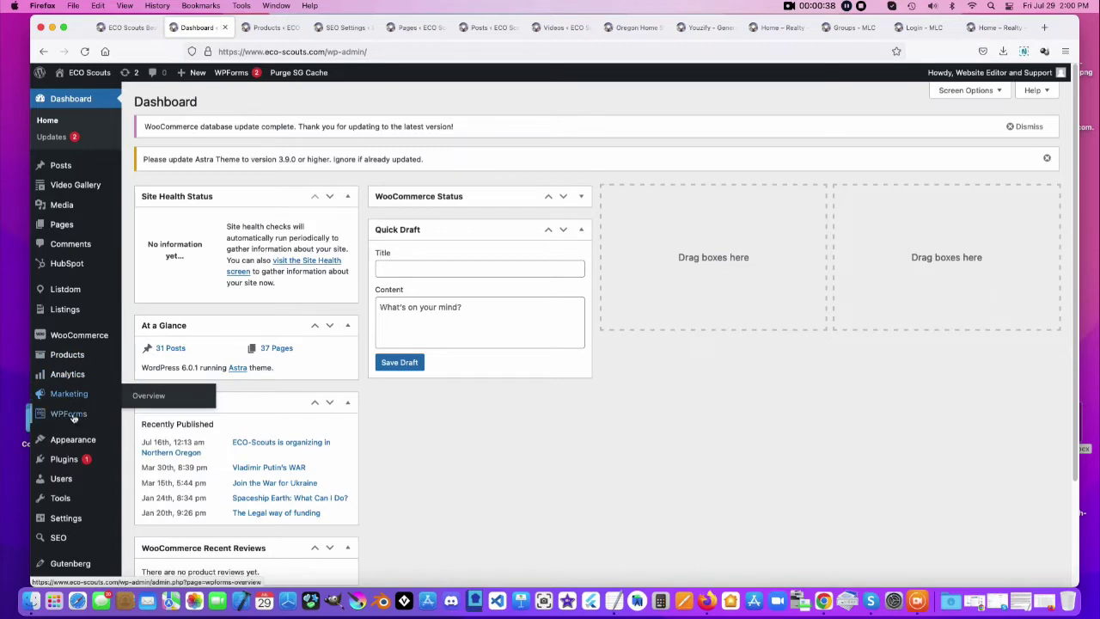
mouse_move(74, 417)
mouse_move(75, 439)
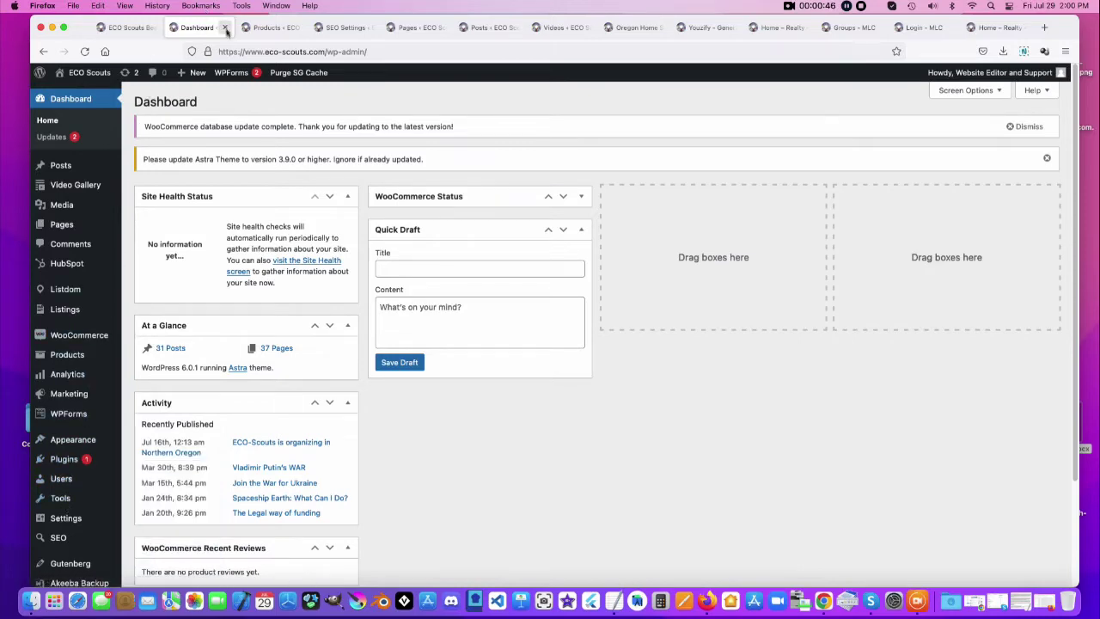
- Open the ECO Scout membership product for editing and look through its description, SEO settings and product data
left_click(276, 27)
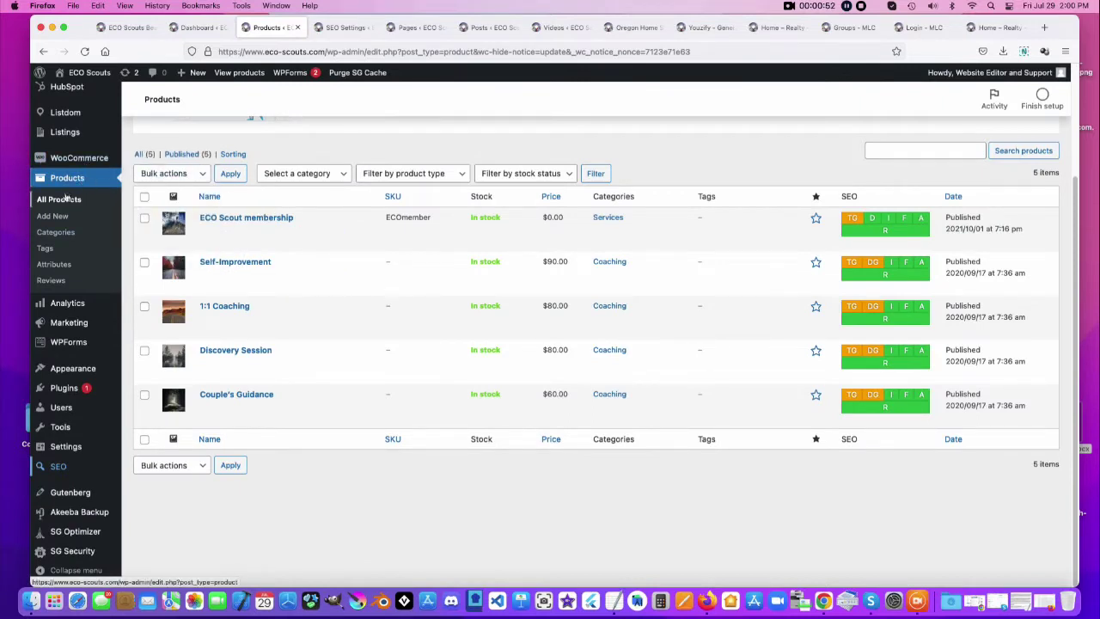
left_click(250, 220)
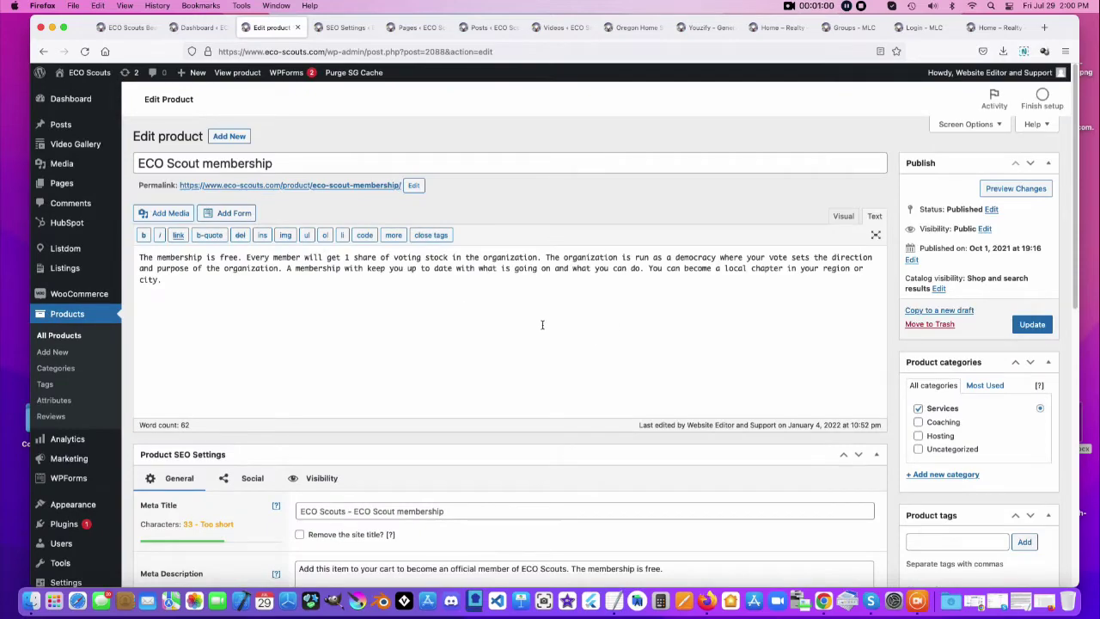
scroll(543, 325, "down", 5)
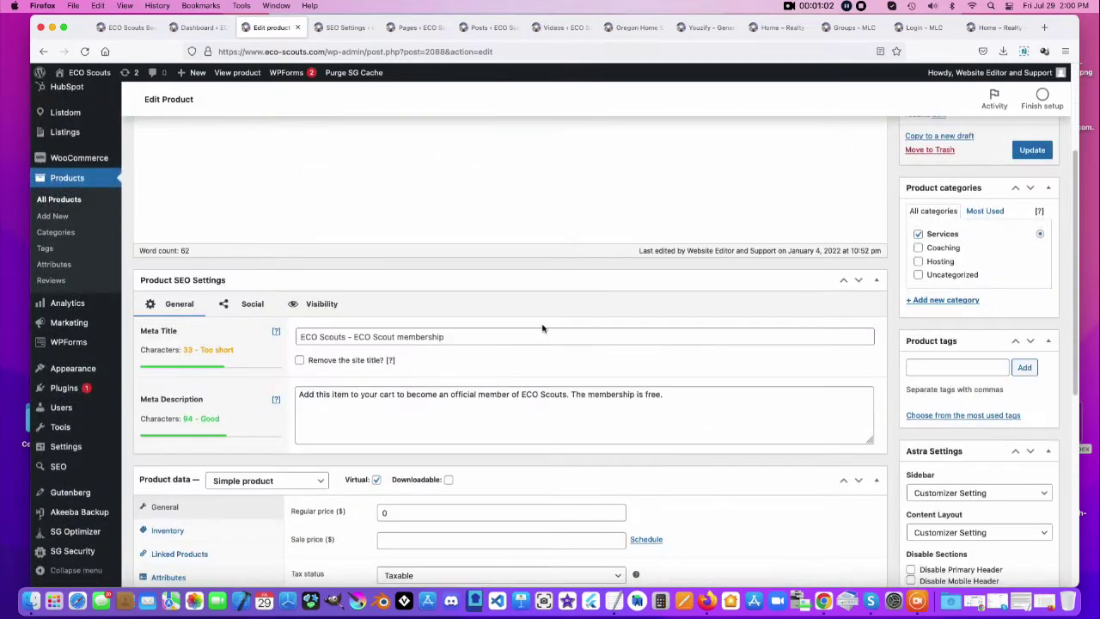
scroll(542, 328, "down", 8)
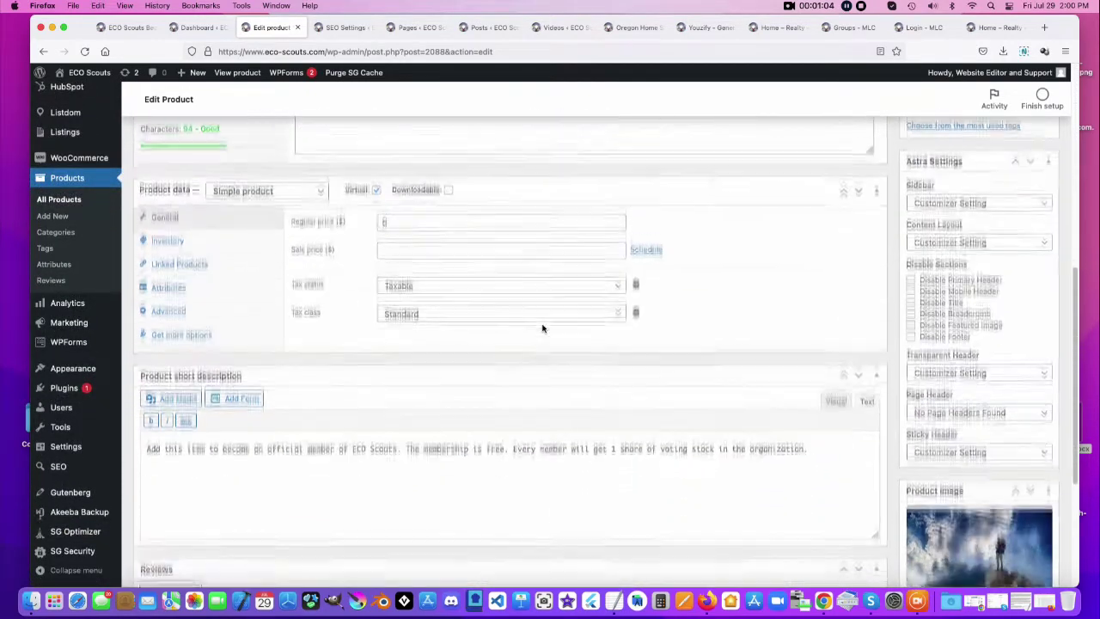
scroll(542, 328, "down", 5)
scroll(542, 326, "up", 7)
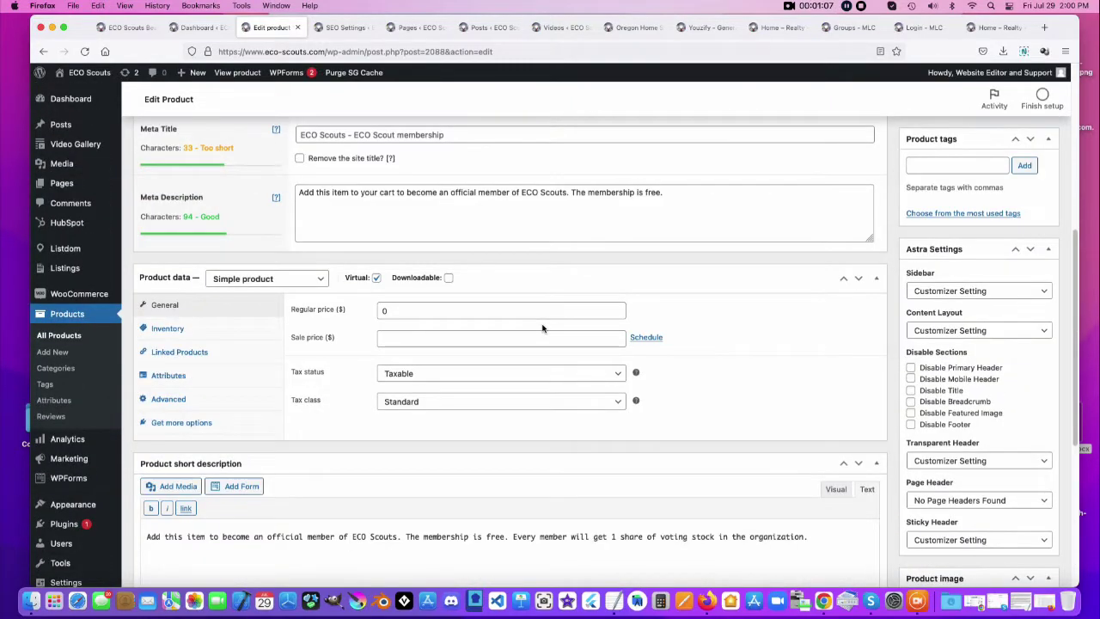
- Review the membership product's inventory, linked products, attributes, advanced and extra options, ending on its general pricing data
left_click(219, 332)
left_click(217, 355)
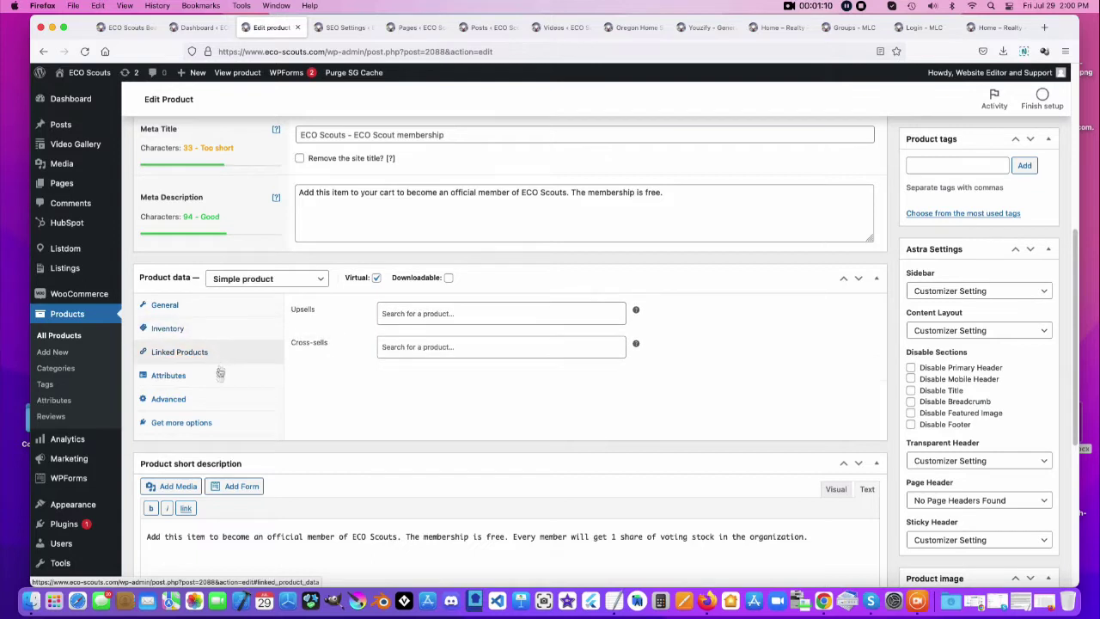
left_click(218, 384)
left_click(213, 401)
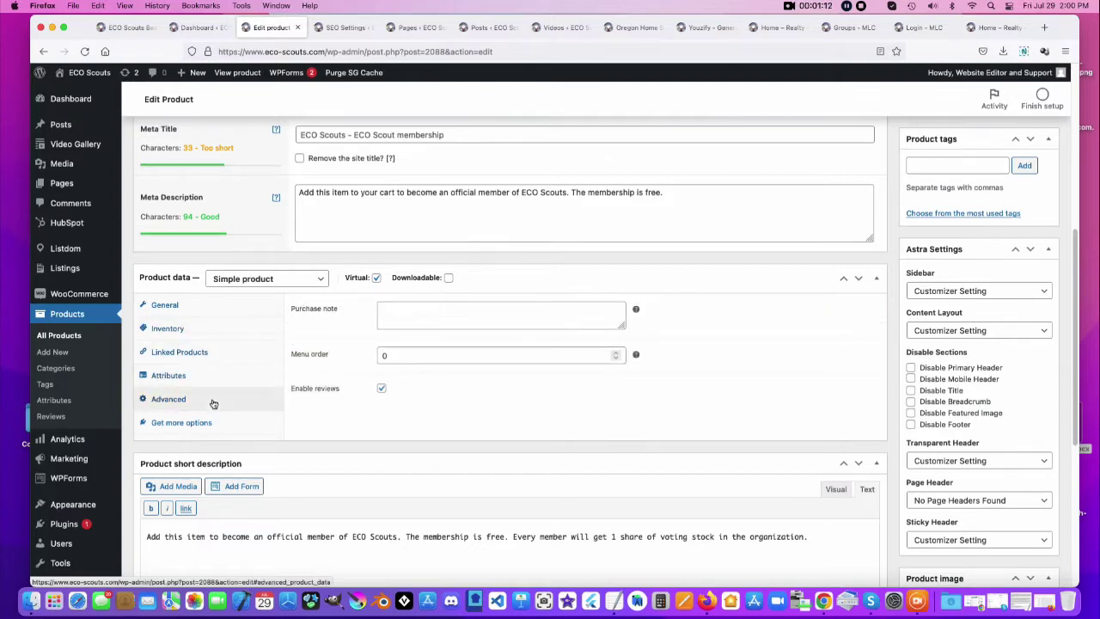
left_click(215, 424)
left_click(207, 306)
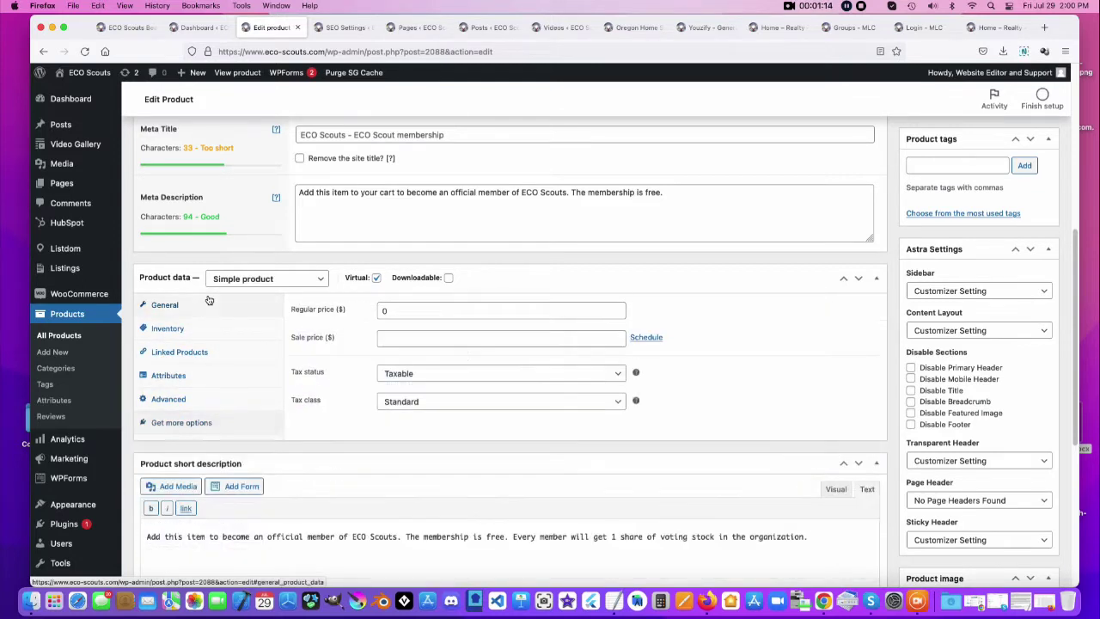
- Examine the membership product's short description and product image, and return to its main description text
scroll(969, 368, "down", 5)
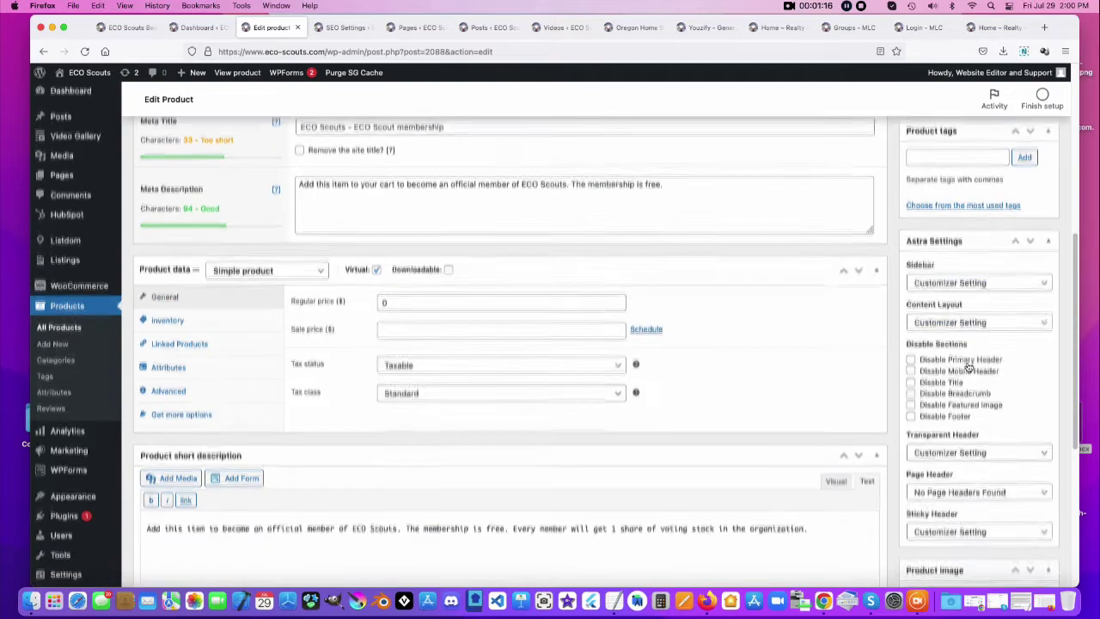
scroll(969, 366, "down", 3)
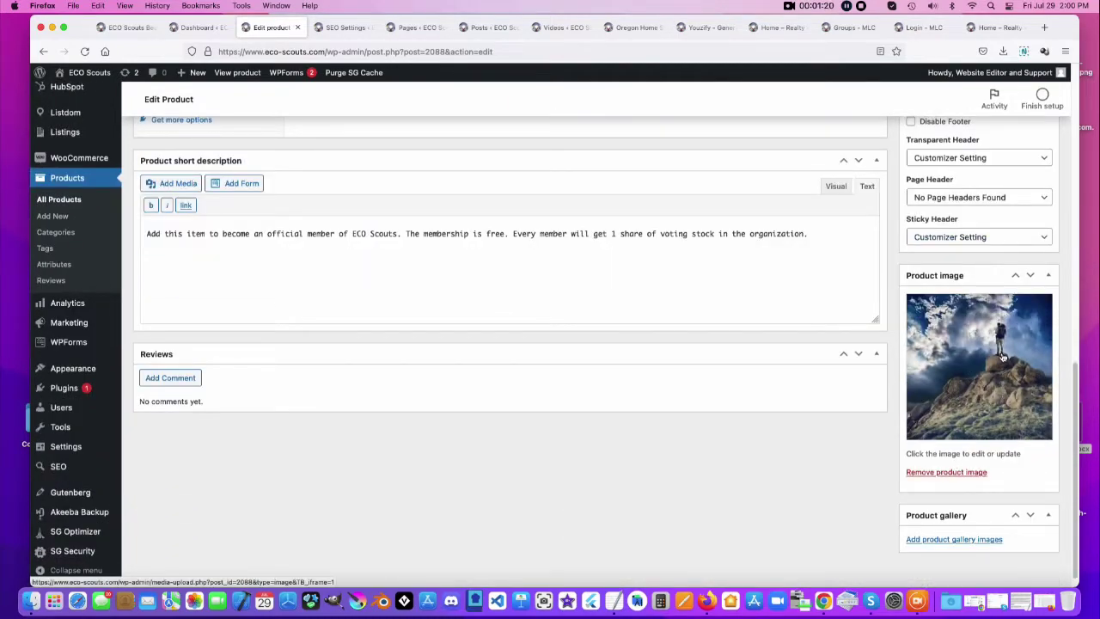
scroll(1002, 357, "up", 15)
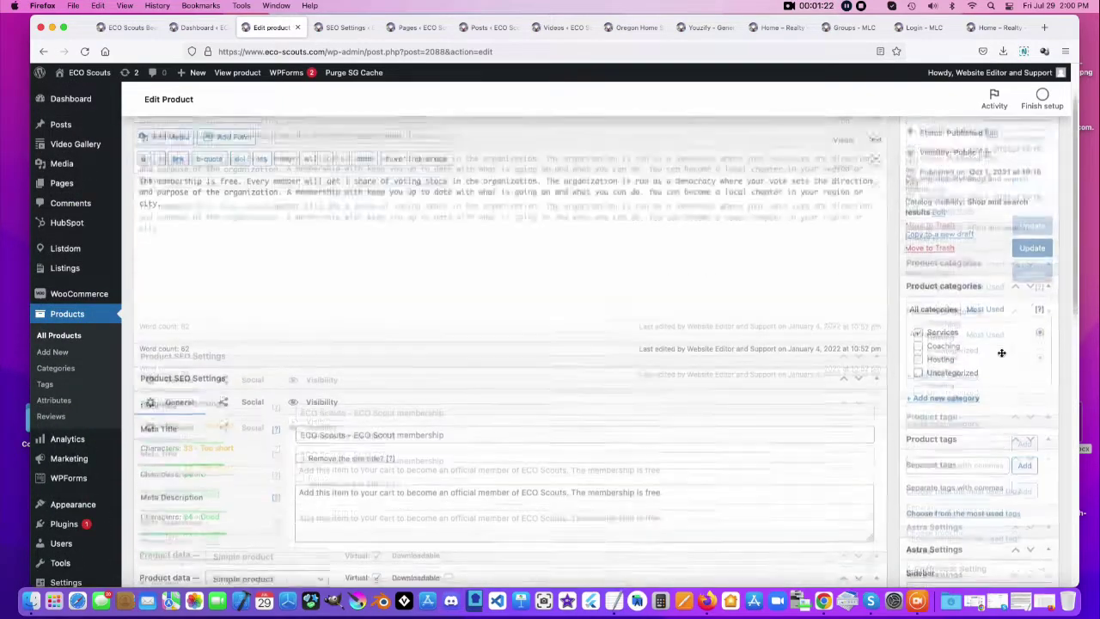
left_click(209, 275)
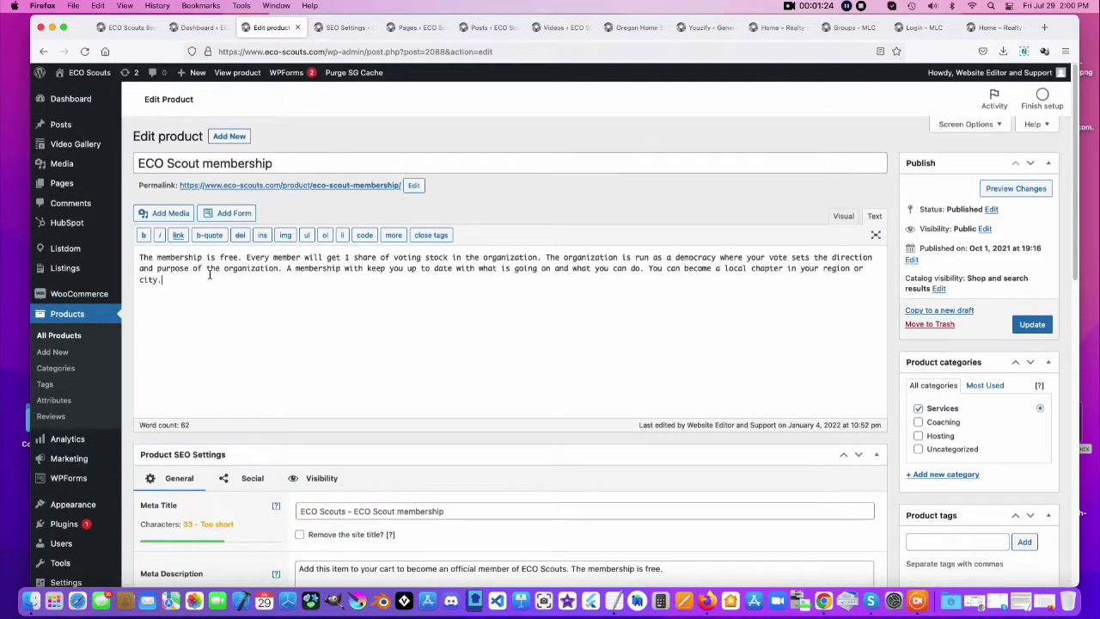
- Open the site's SEO settings and review the general, title and description meta settings
left_click(330, 28)
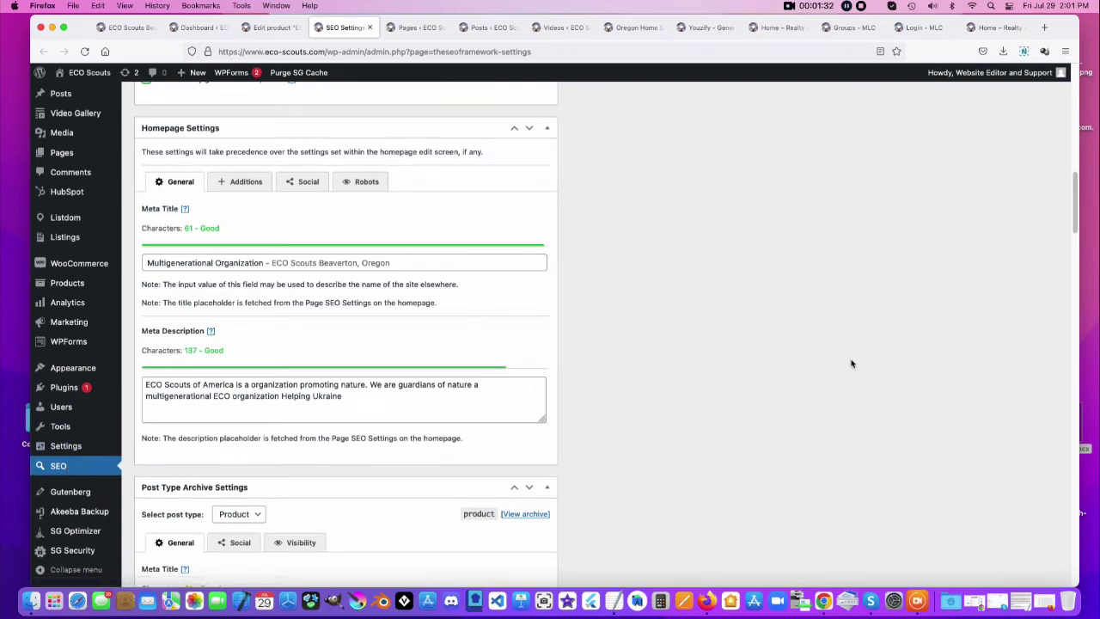
scroll(852, 364, "up", 3)
scroll(852, 364, "up", 6)
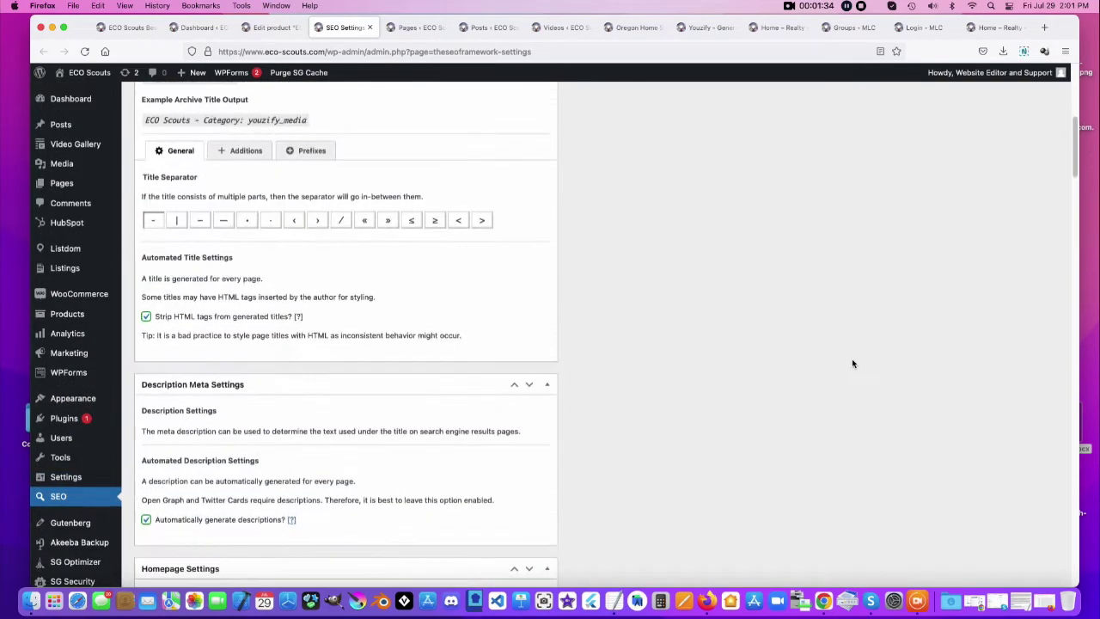
scroll(853, 363, "up", 2)
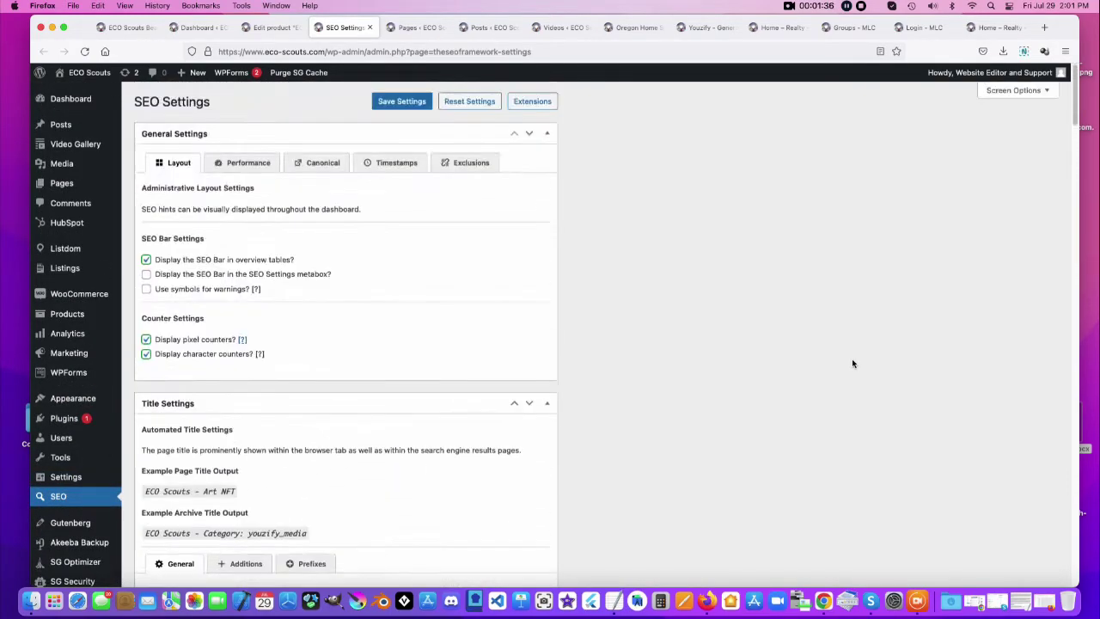
scroll(852, 363, "down", 2)
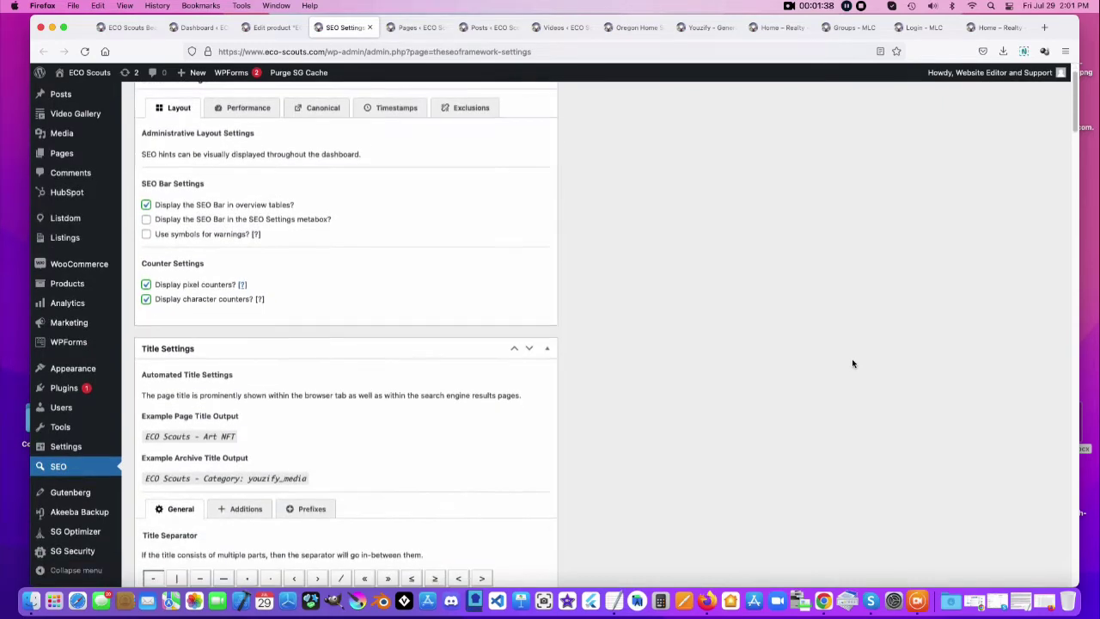
scroll(853, 363, "down", 5)
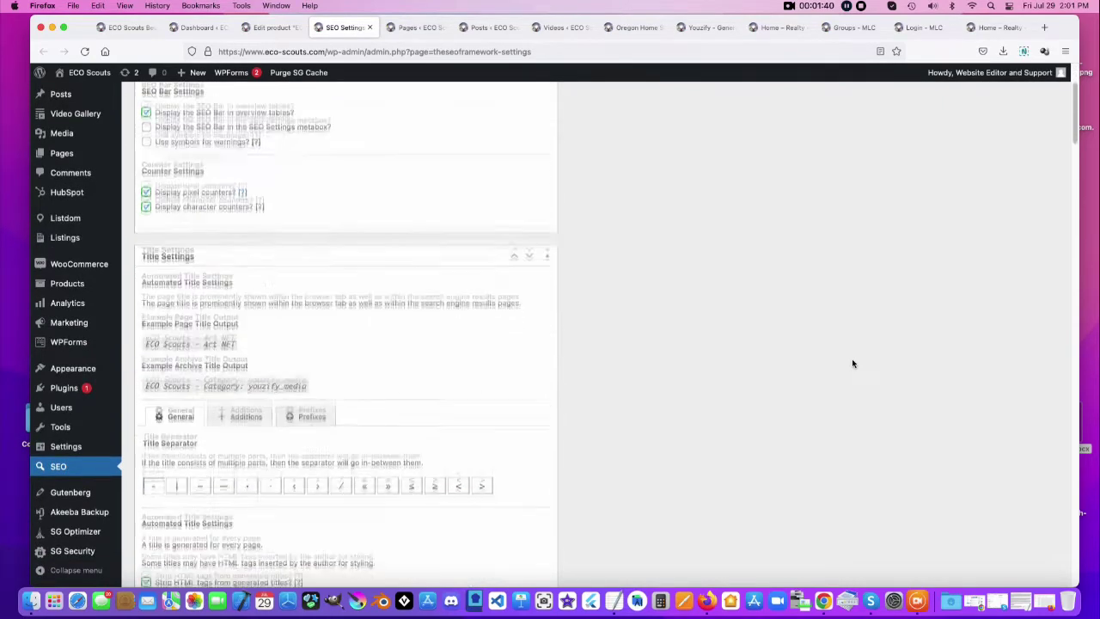
scroll(852, 363, "down", 5)
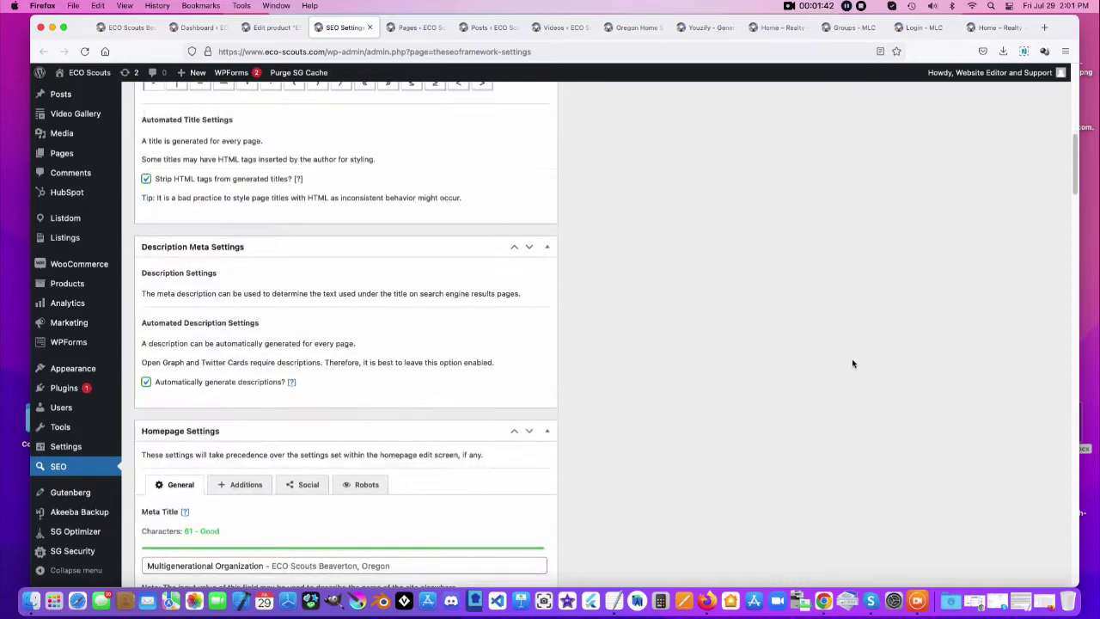
- Examine the homepage SEO meta title and description, the product archive settings and the homepage meta title additions
scroll(853, 363, "down", 5)
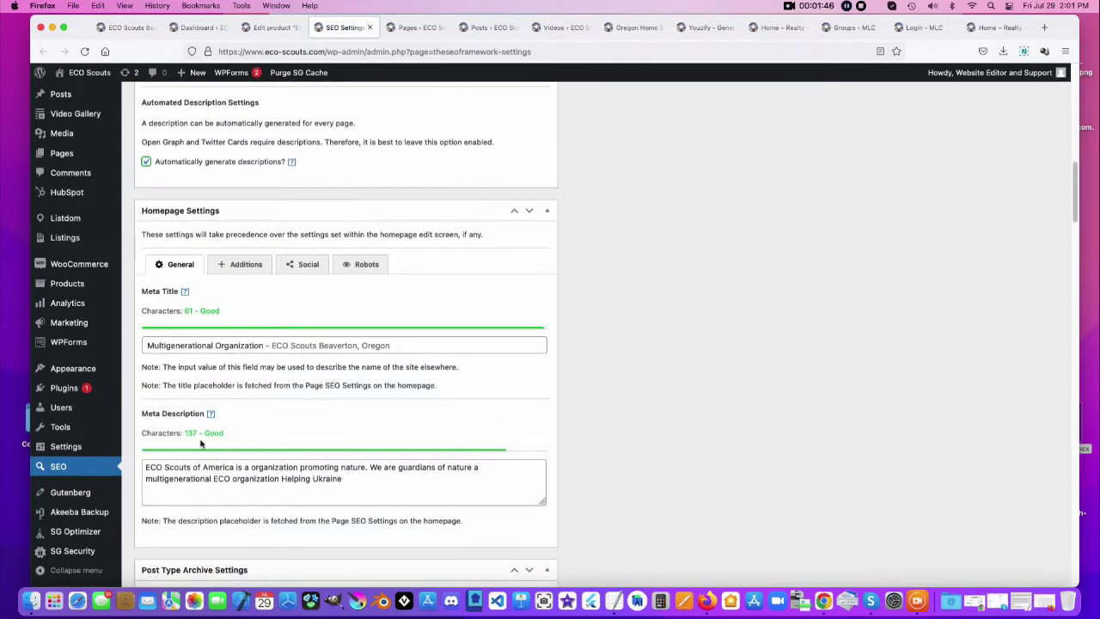
scroll(245, 424, "down", 2)
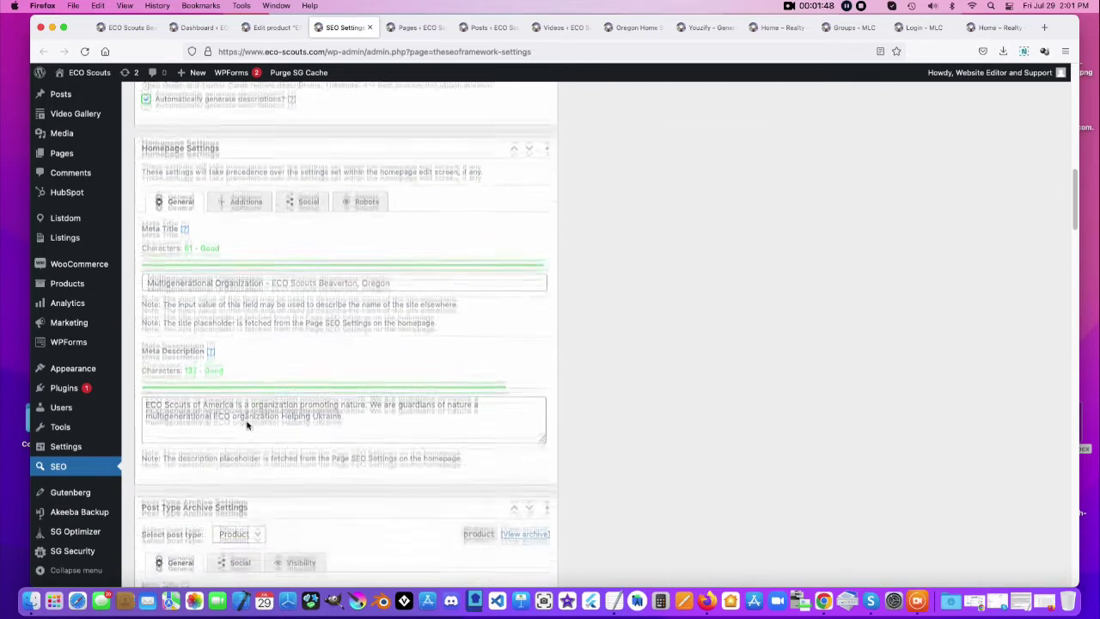
scroll(374, 425, "down", 3)
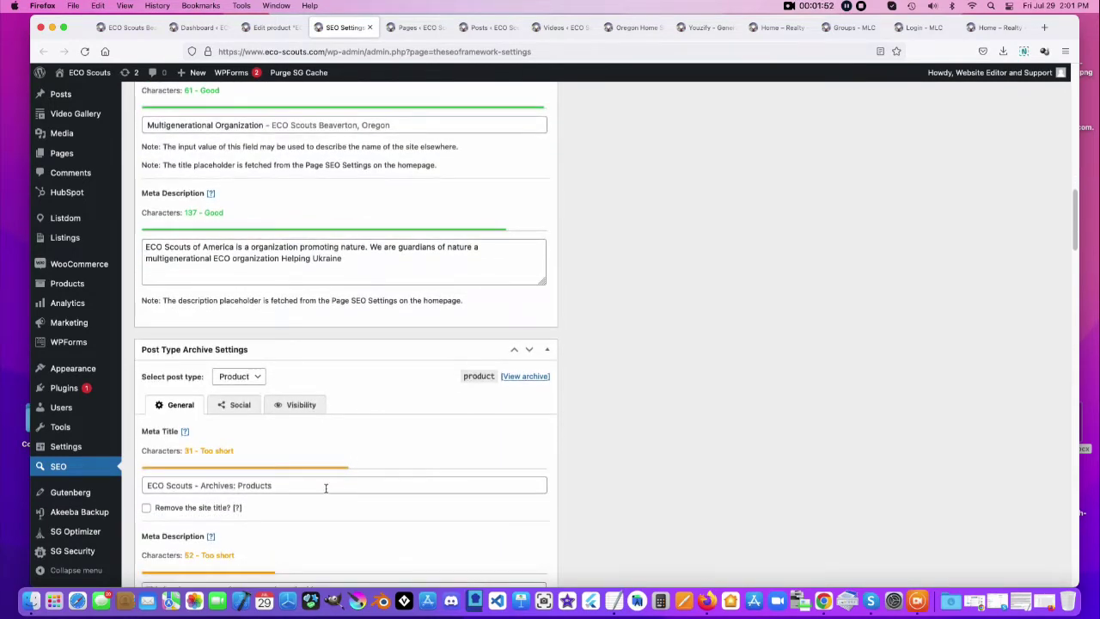
scroll(325, 487, "up", 5)
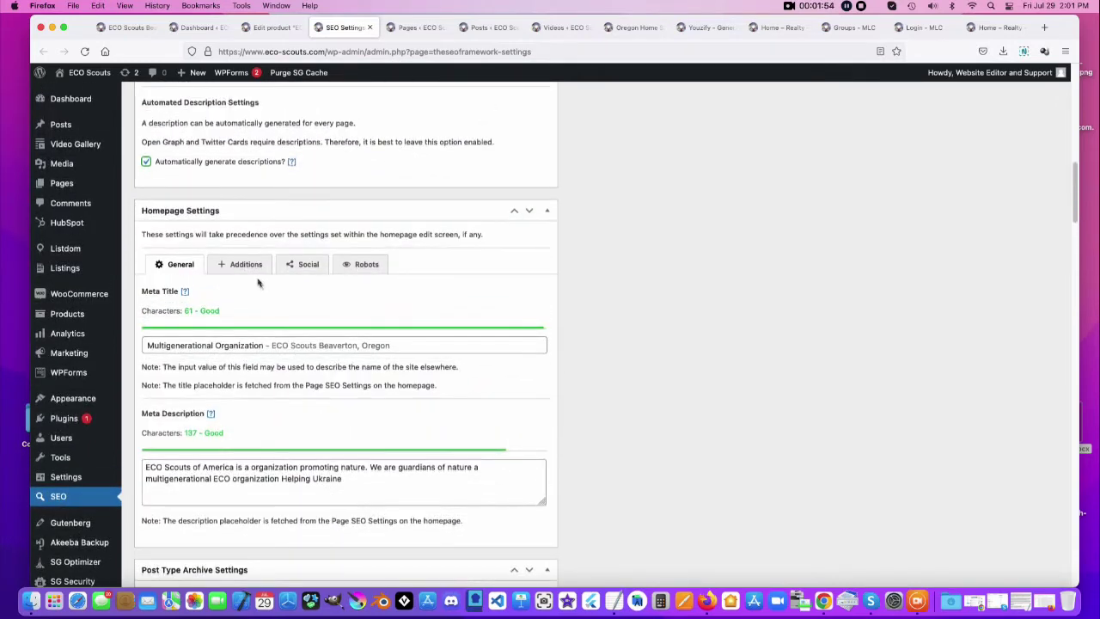
left_click(247, 266)
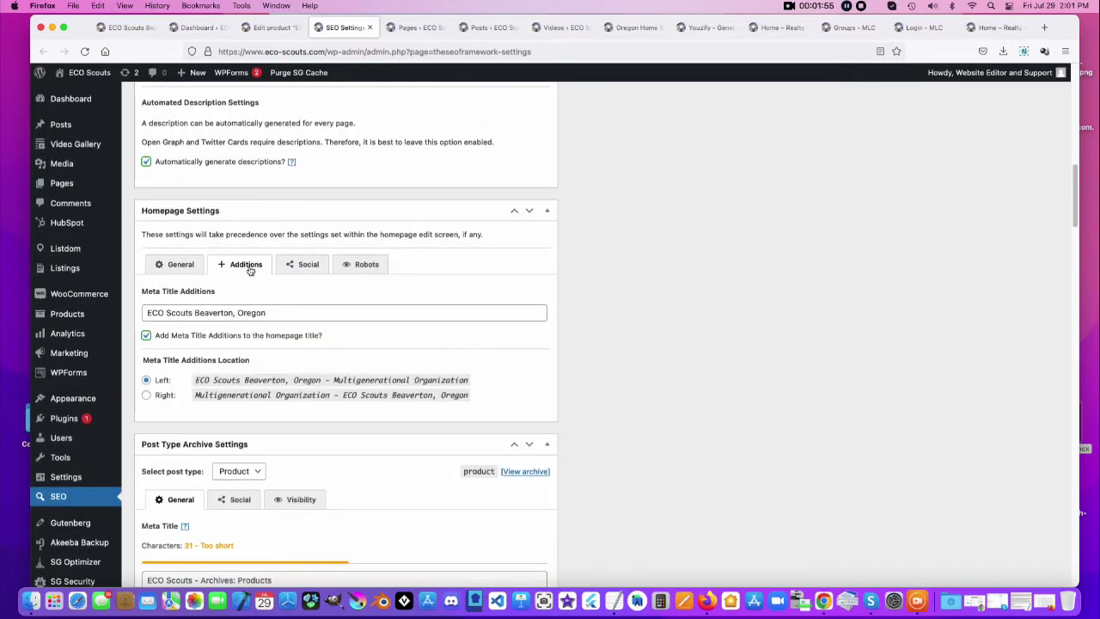
left_click(184, 264)
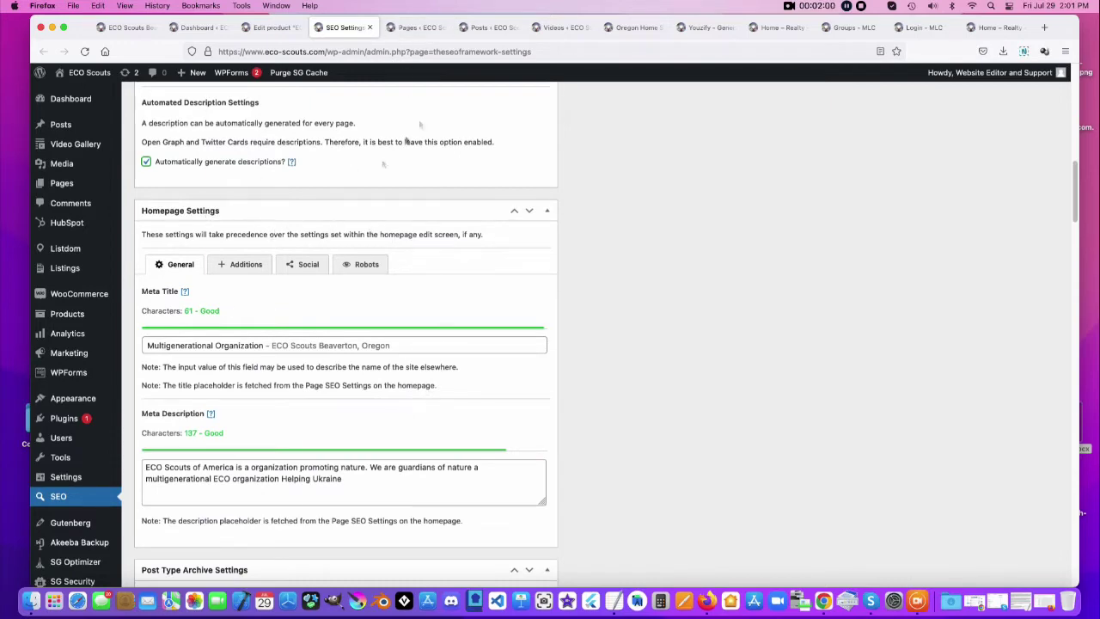
- Go to the site's Pages list and open the Eco-Scouts of America front page for editing
left_click(400, 28)
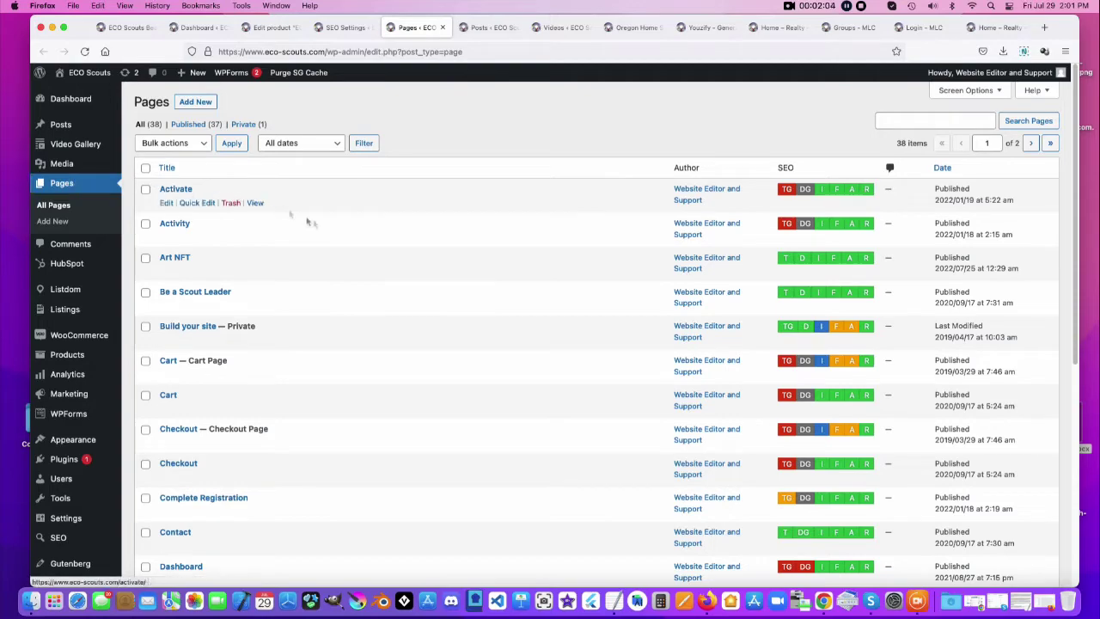
scroll(315, 278, "down", 2)
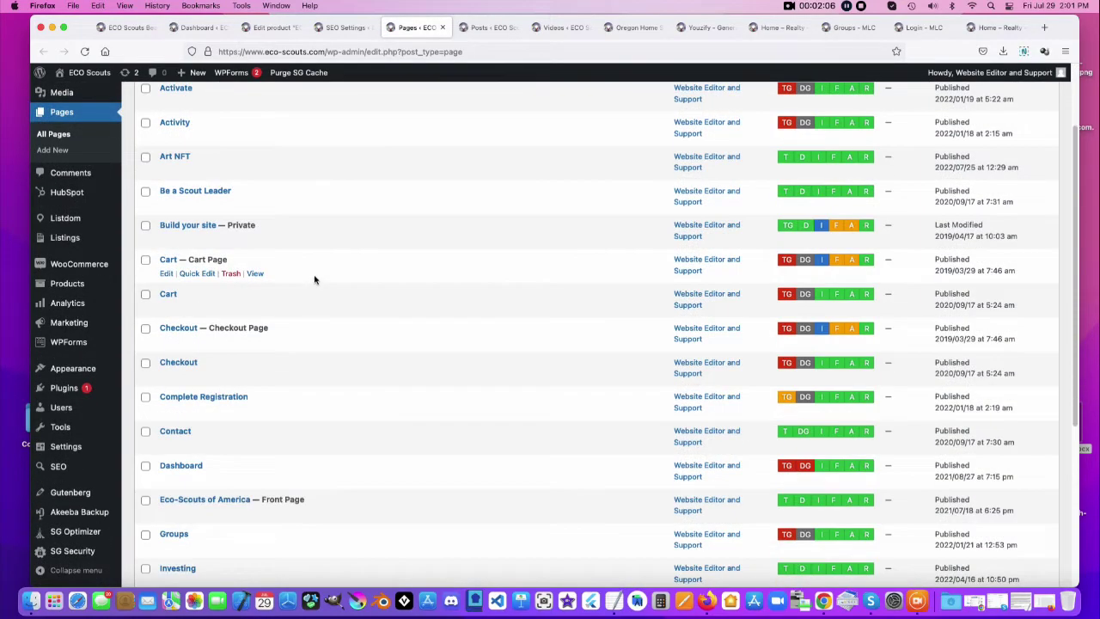
scroll(315, 279, "down", 2)
scroll(315, 280, "down", 2)
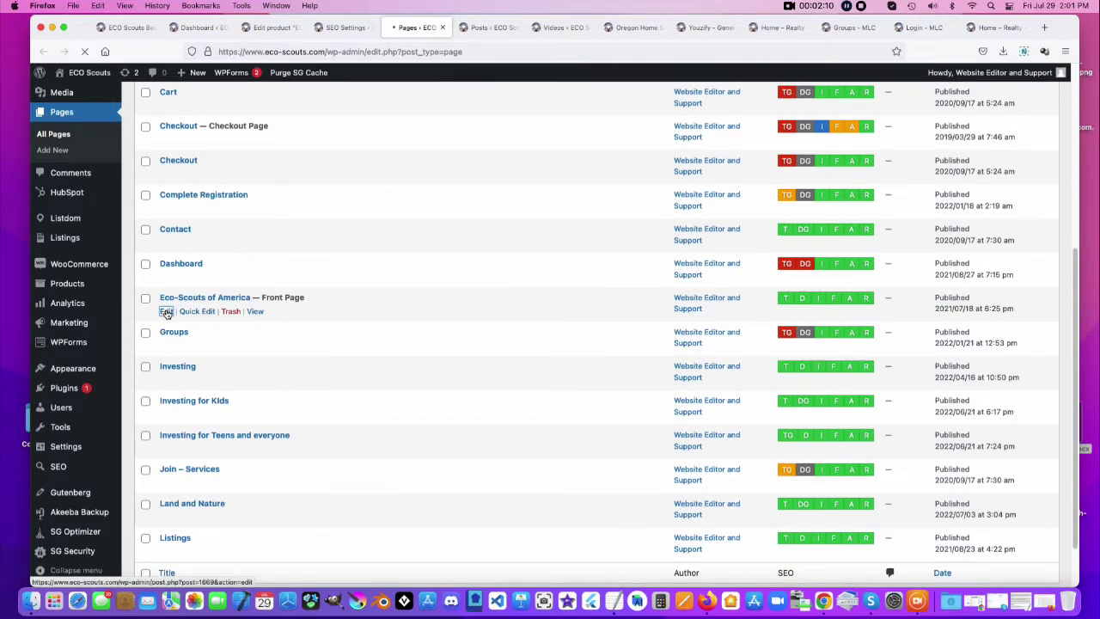
left_click(167, 312)
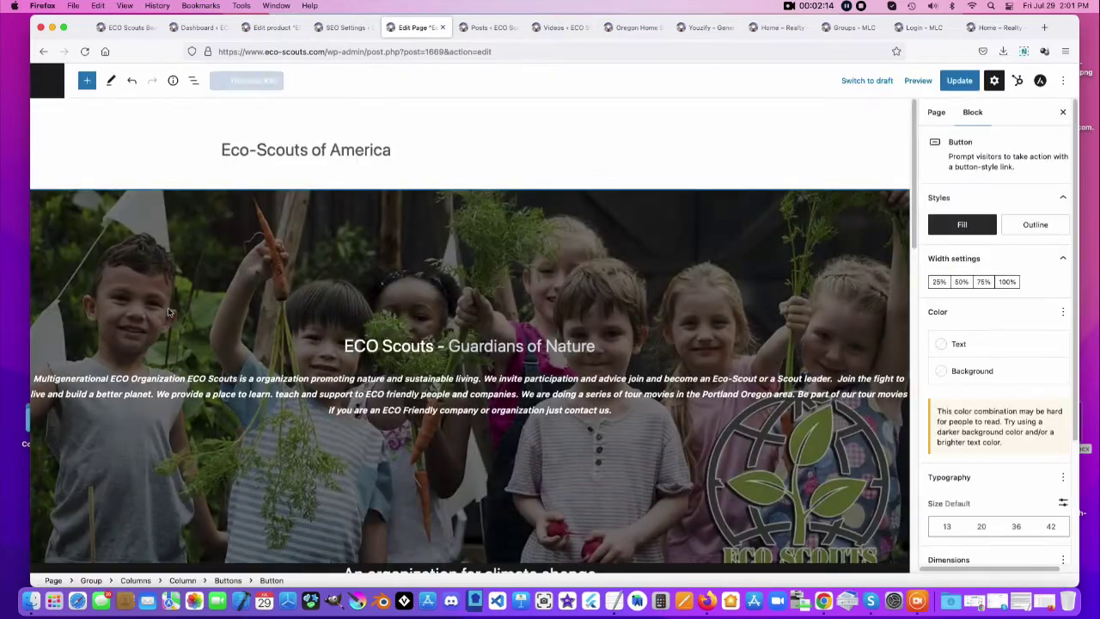
- Examine the front page's cover paragraph and the introductory paragraph under the climate change heading
scroll(910, 159, "down", 3)
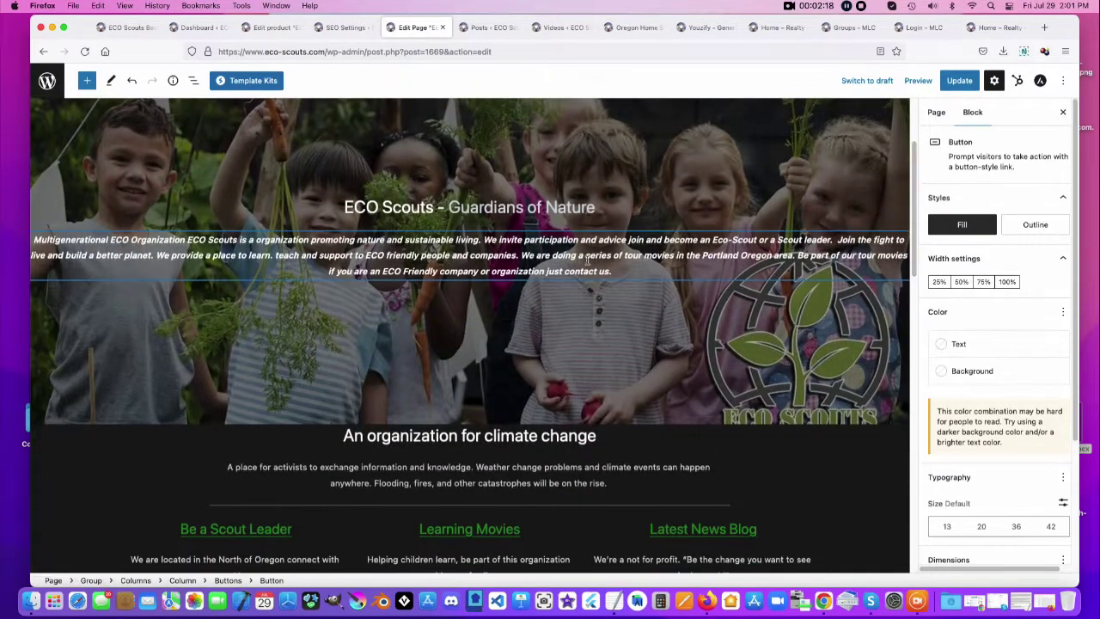
left_click(588, 258)
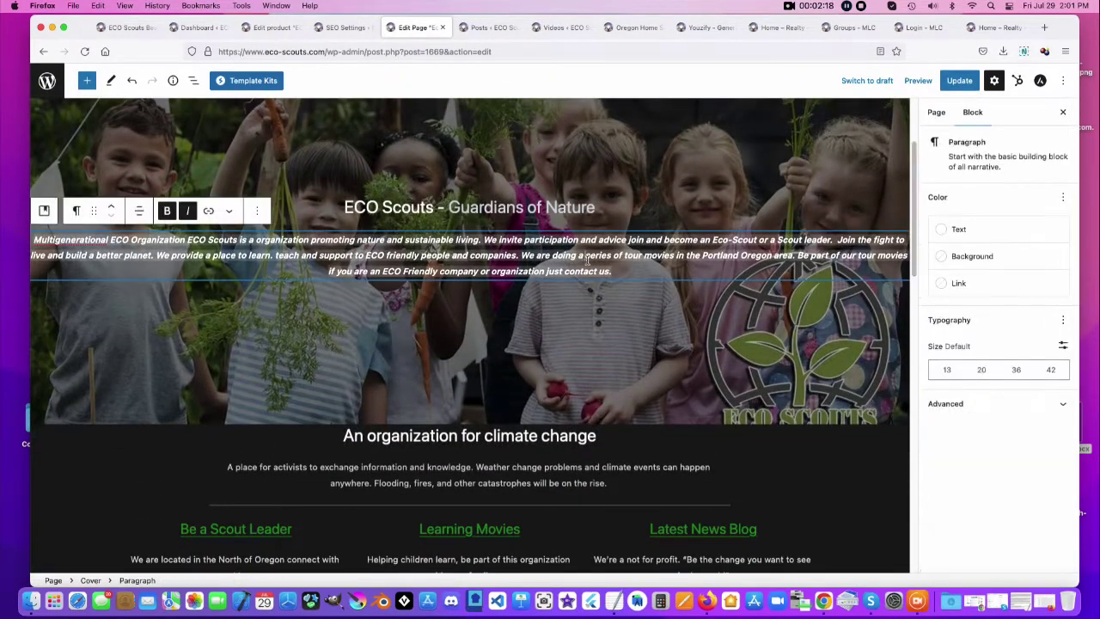
left_click(566, 464)
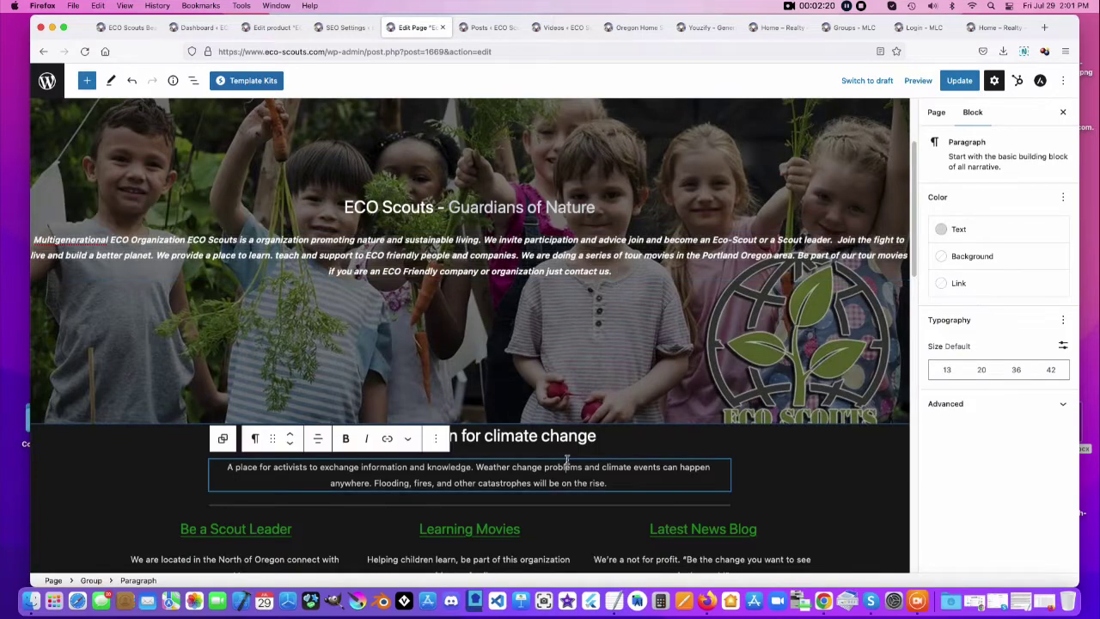
- Inspect the three column images and the link on the Latest News Blog heading
left_click_drag(911, 163, 914, 252)
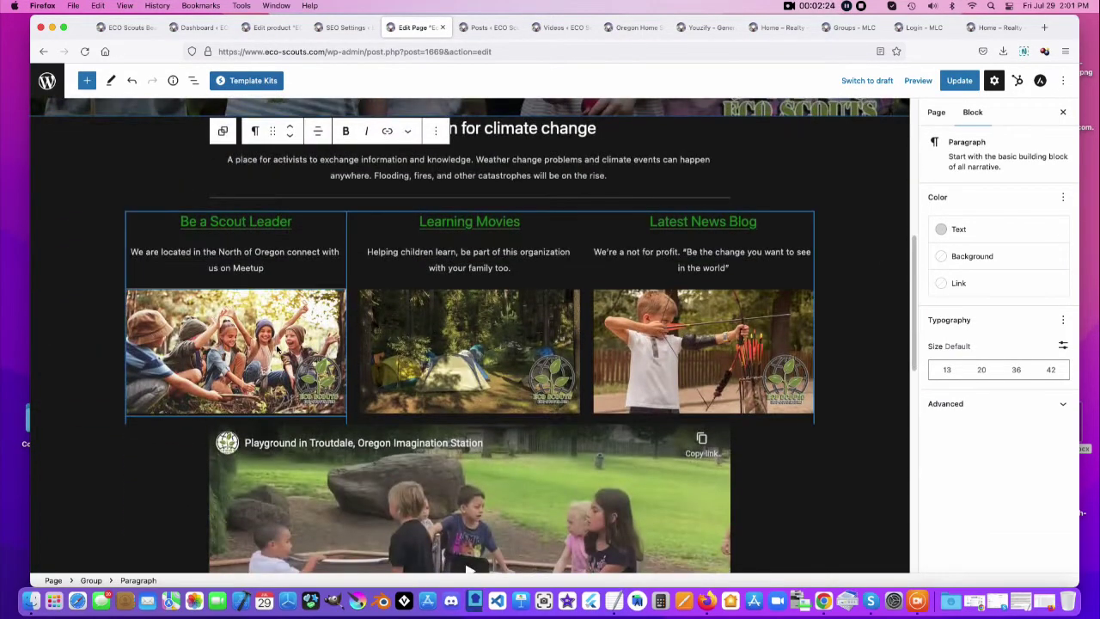
left_click(276, 349)
left_click(469, 348)
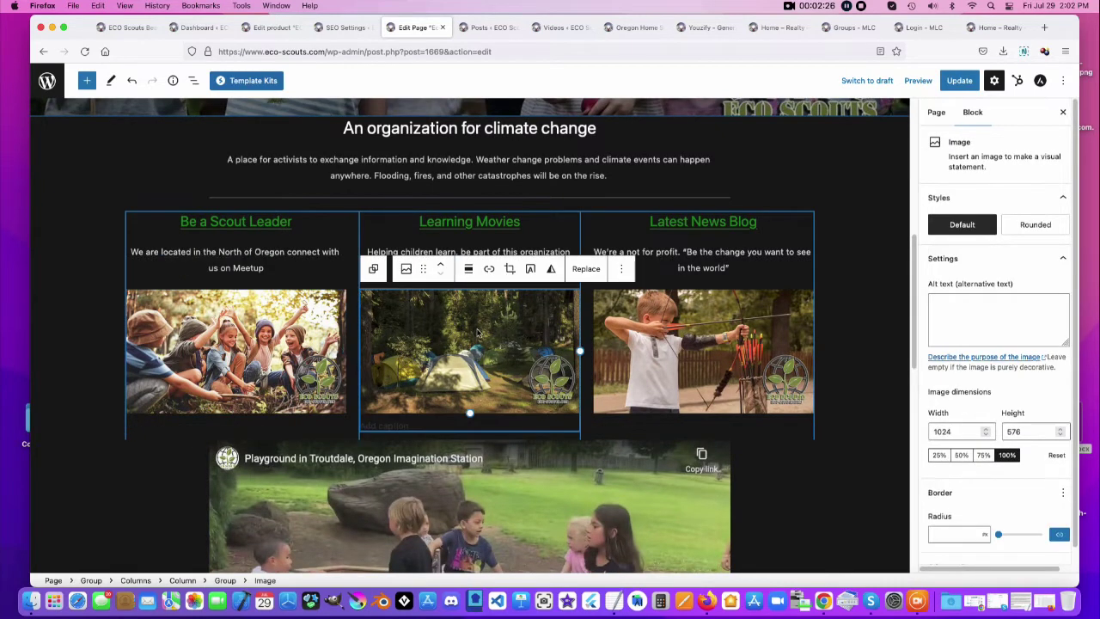
left_click(686, 347)
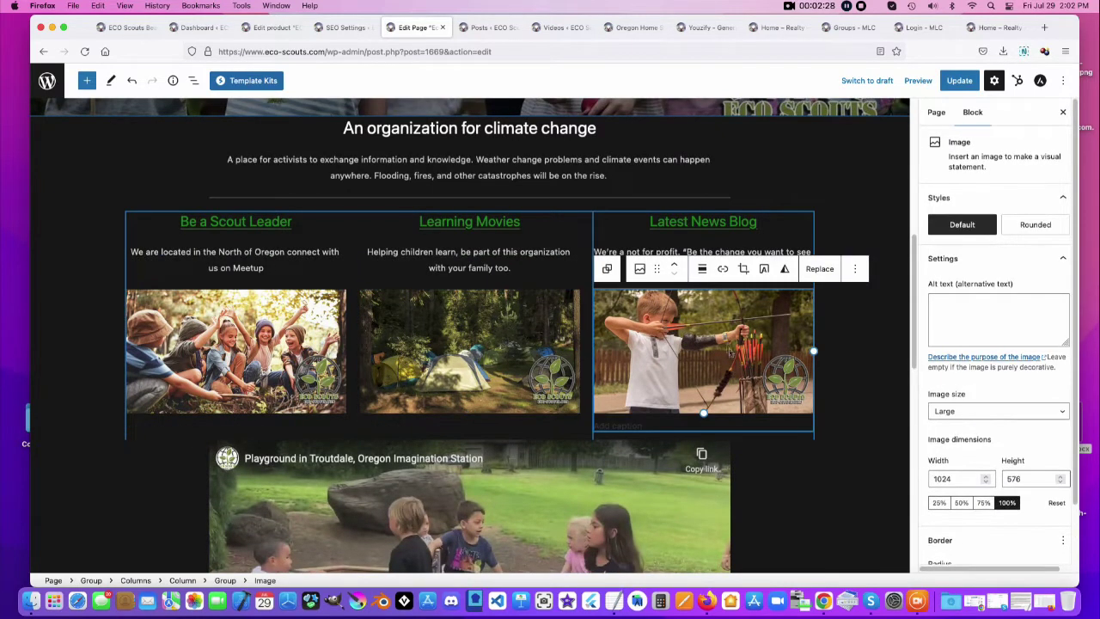
left_click(678, 222)
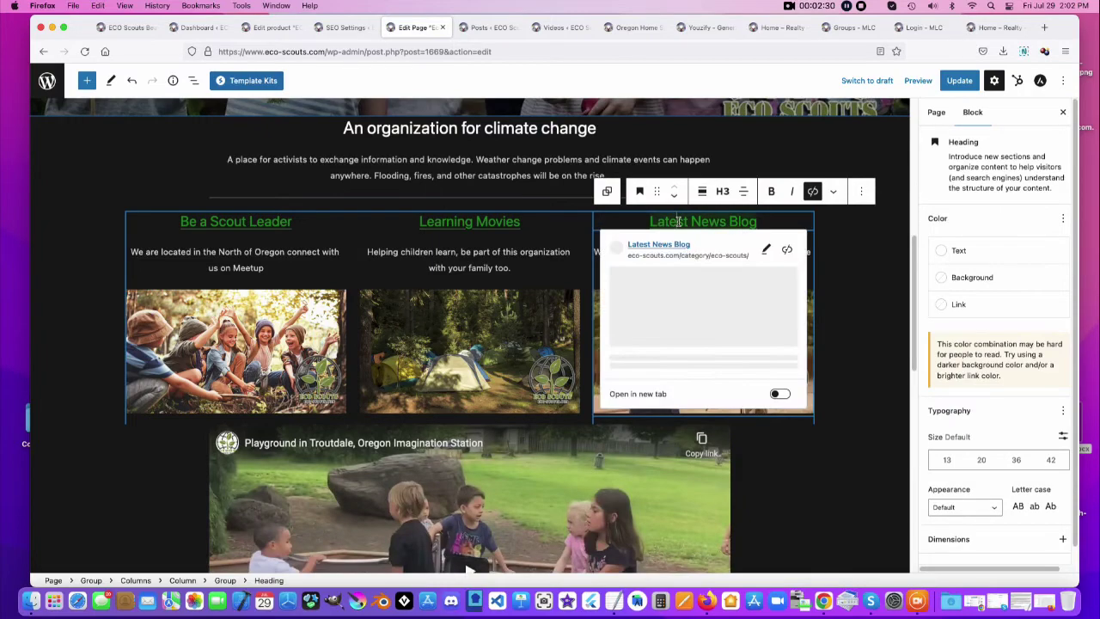
left_click(874, 293)
- Examine the front page's embedded YouTube playground video and the text section below it
scroll(869, 317, "down", 5)
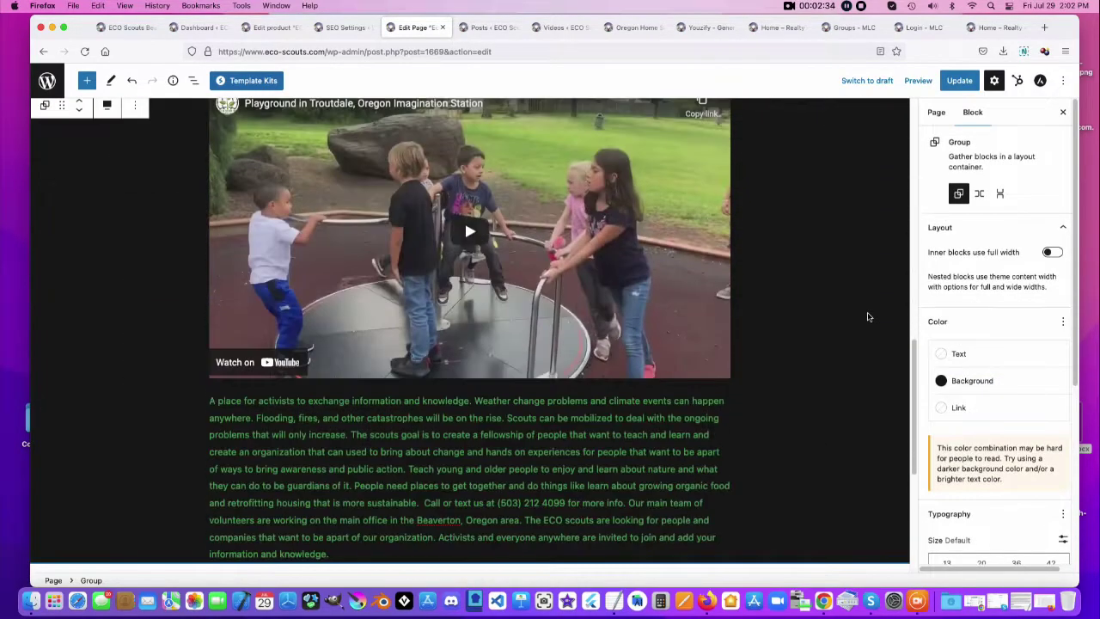
left_click(543, 243)
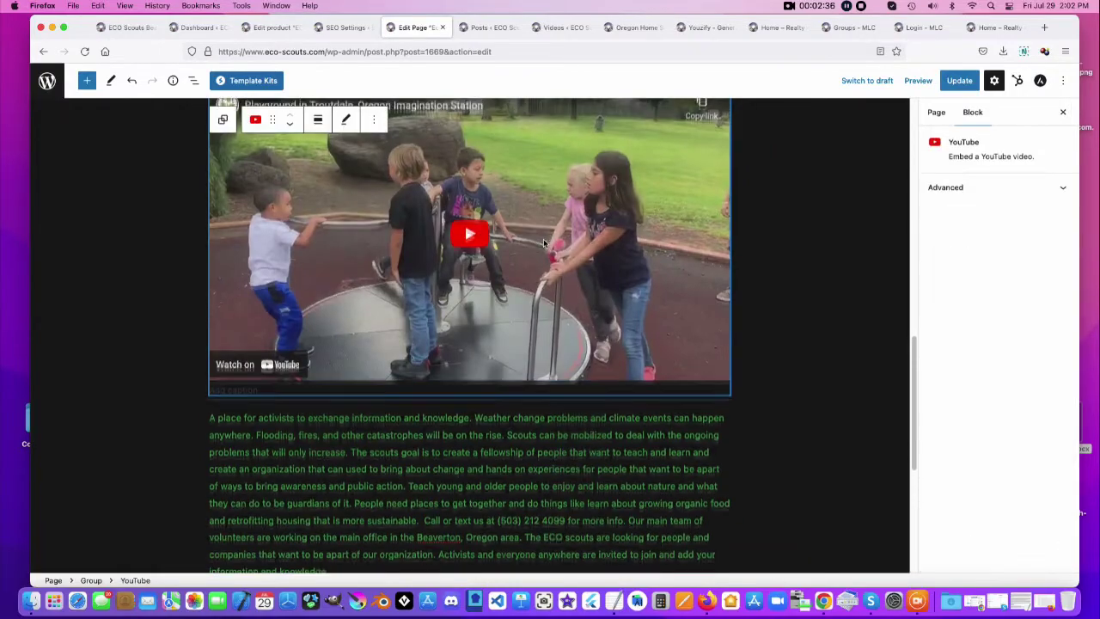
scroll(543, 243, "up", 2)
scroll(543, 244, "down", 4)
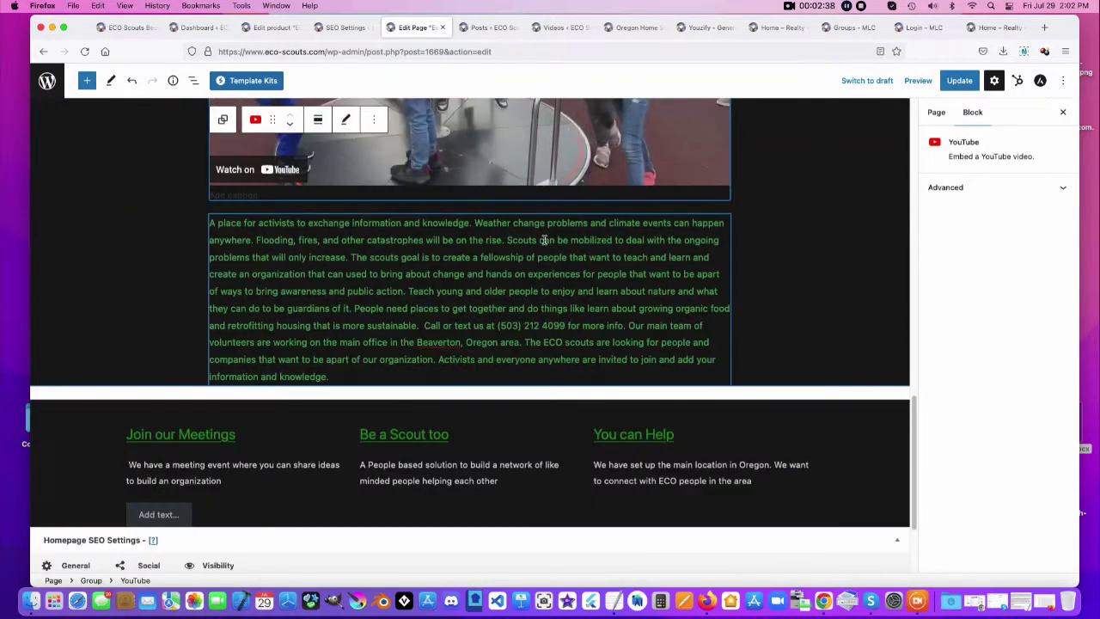
scroll(544, 241, "up", 3)
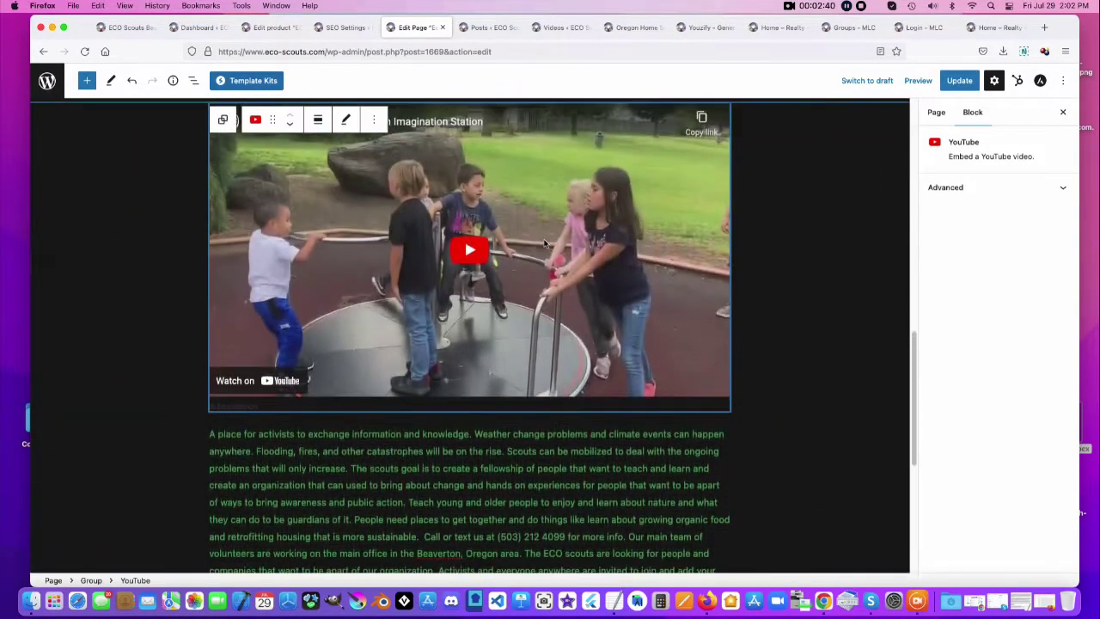
scroll(543, 244, "up", 3)
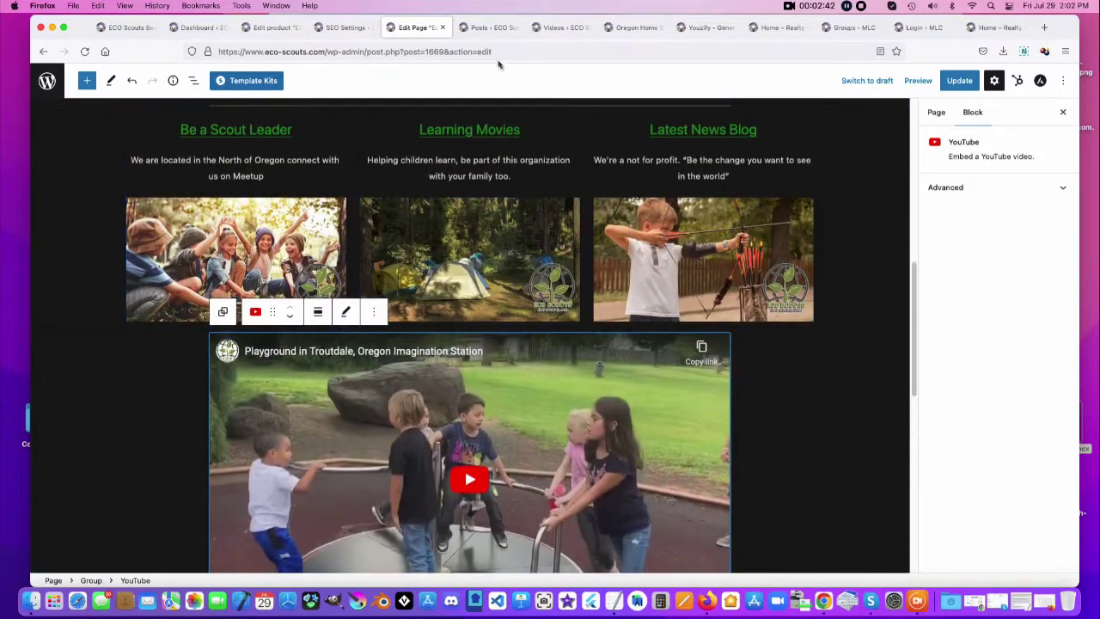
- Open the post "ECO-Scouts is organizing in Northern Oregon" for editing and review its categories and SEO meta description
left_click(472, 27)
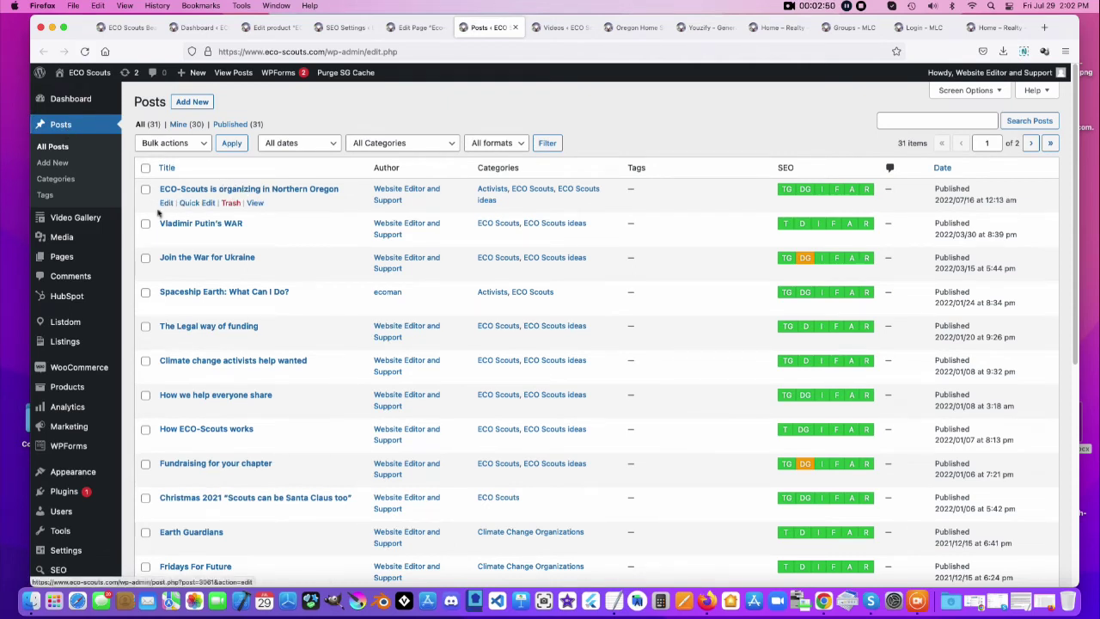
left_click(166, 204)
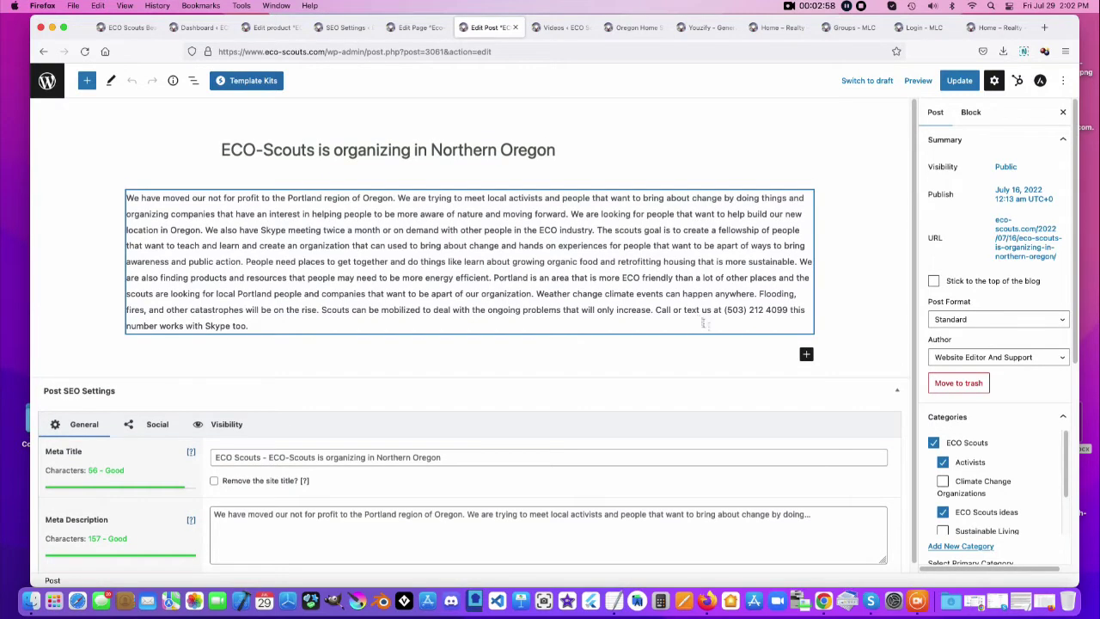
scroll(1060, 504, "down", 2)
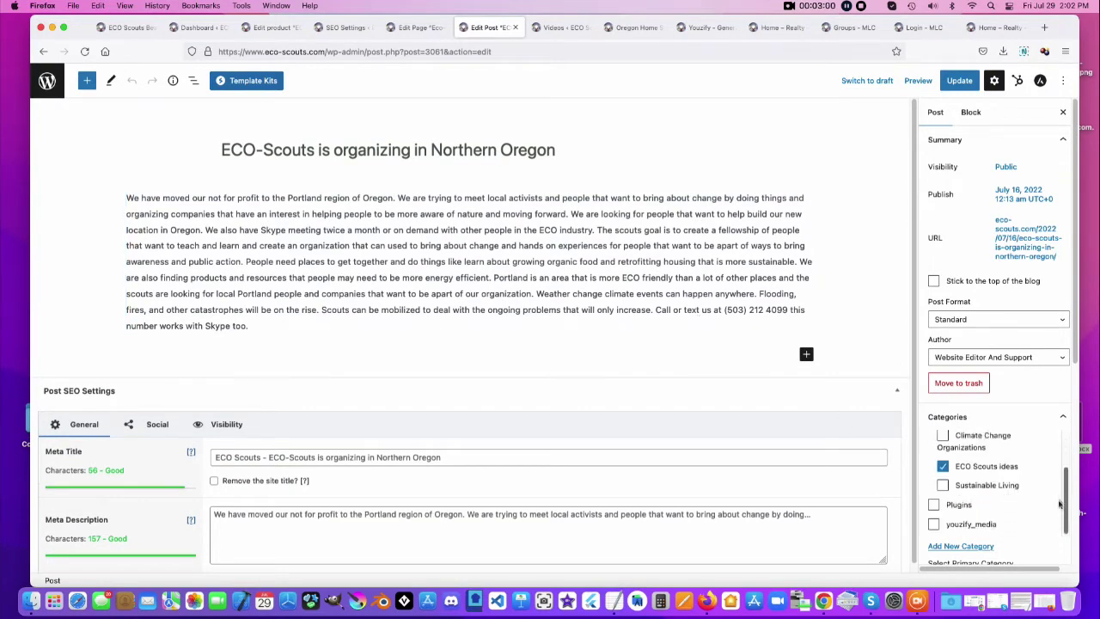
left_click(409, 532)
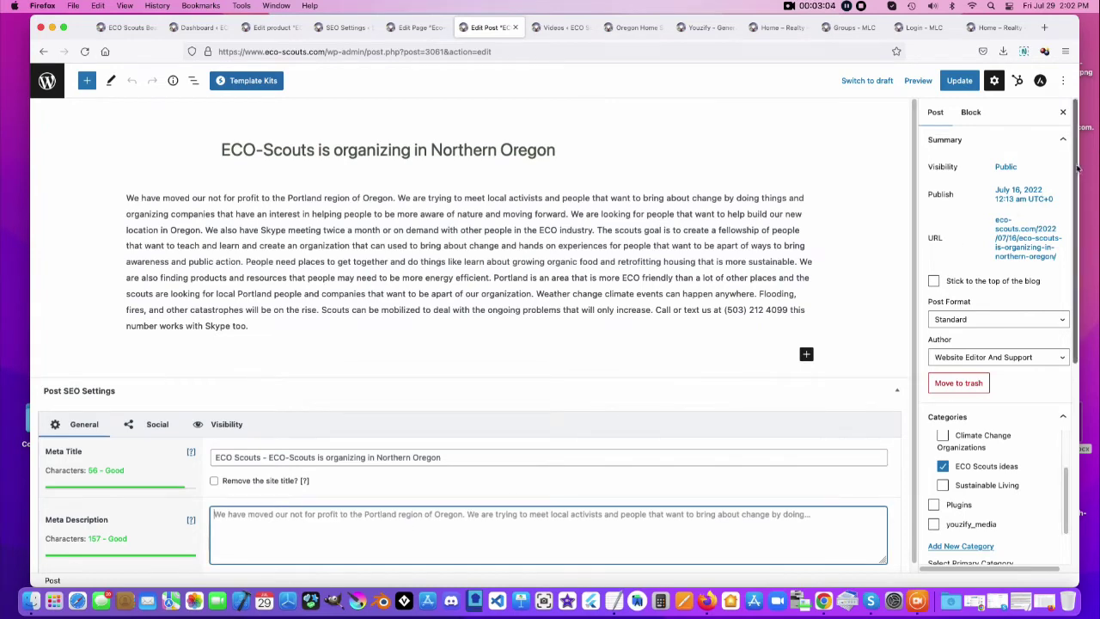
- Switch to the climate refugees video's edit page and review its YouTube link and source type options, keeping YouTube selected
left_click(547, 27)
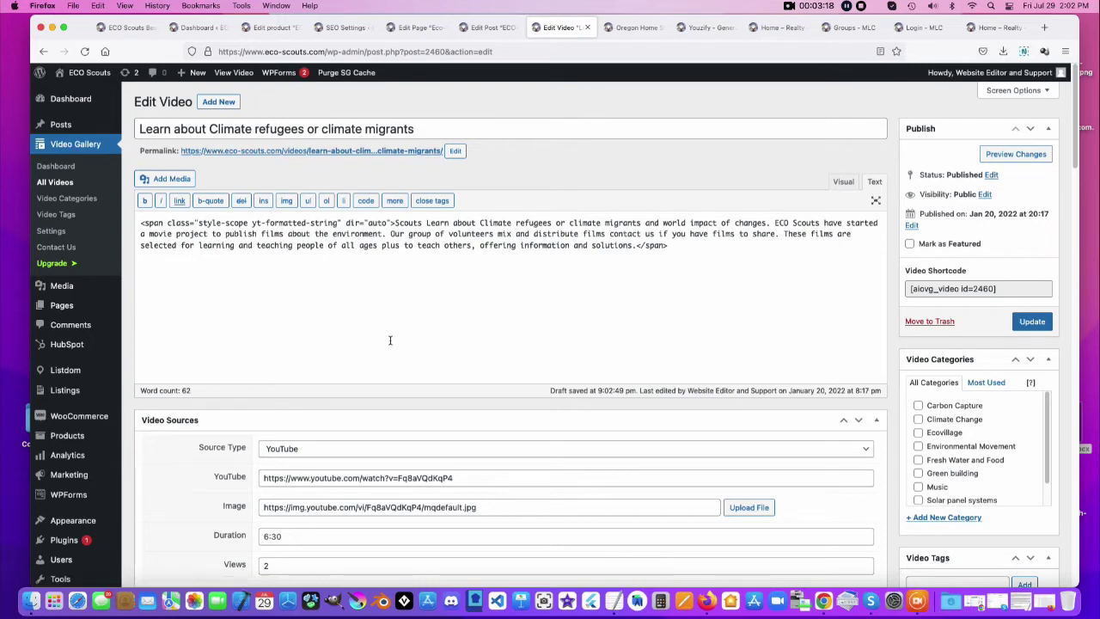
scroll(388, 344, "down", 3)
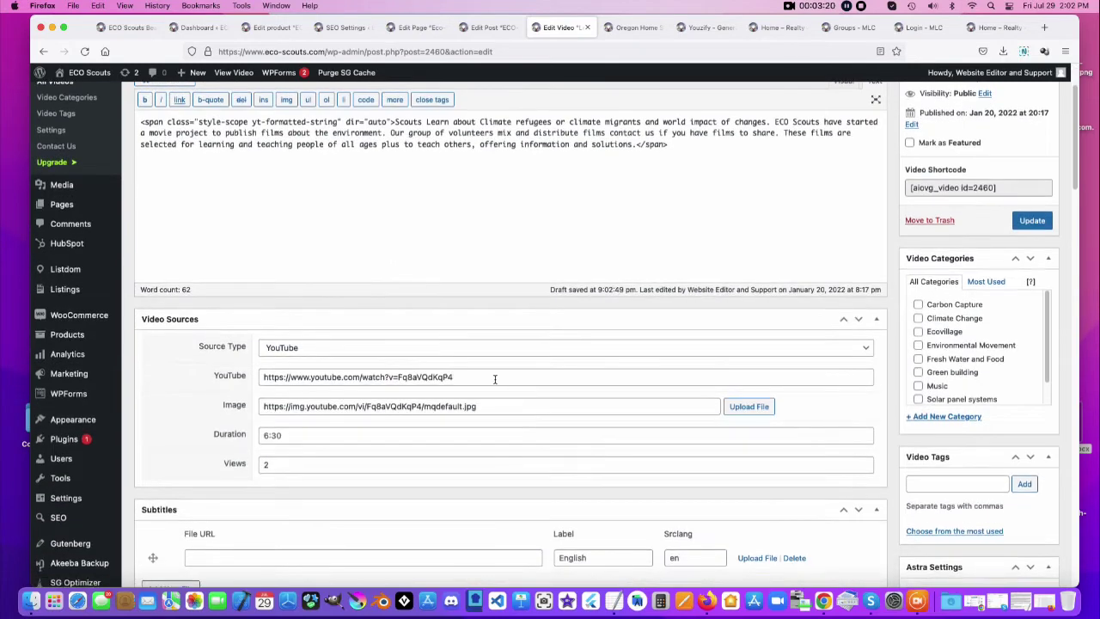
left_click(495, 379)
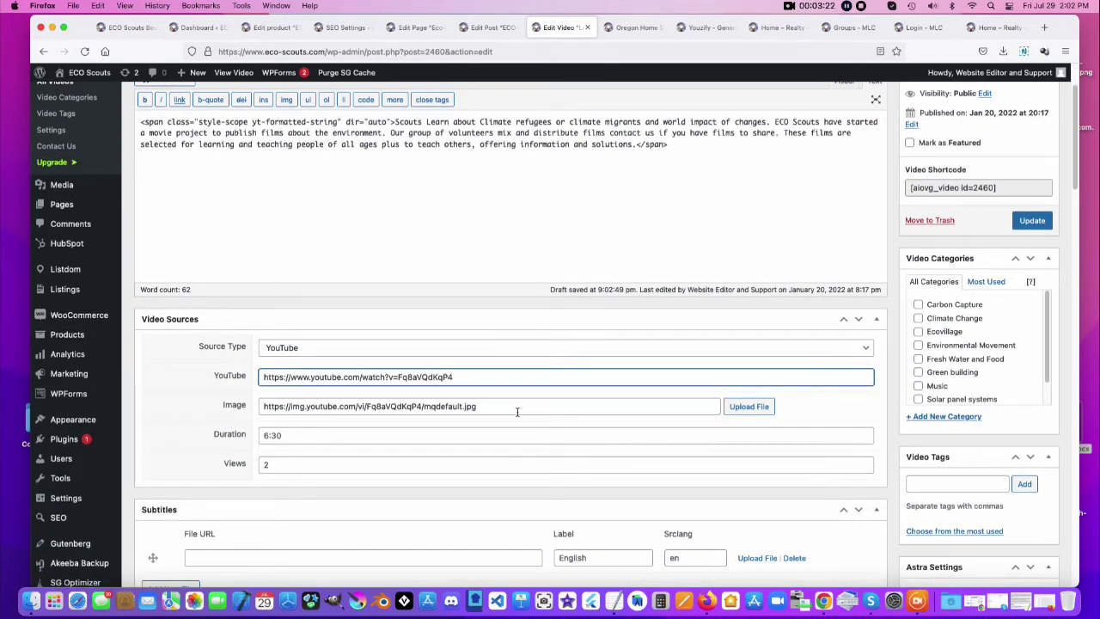
left_click(560, 349)
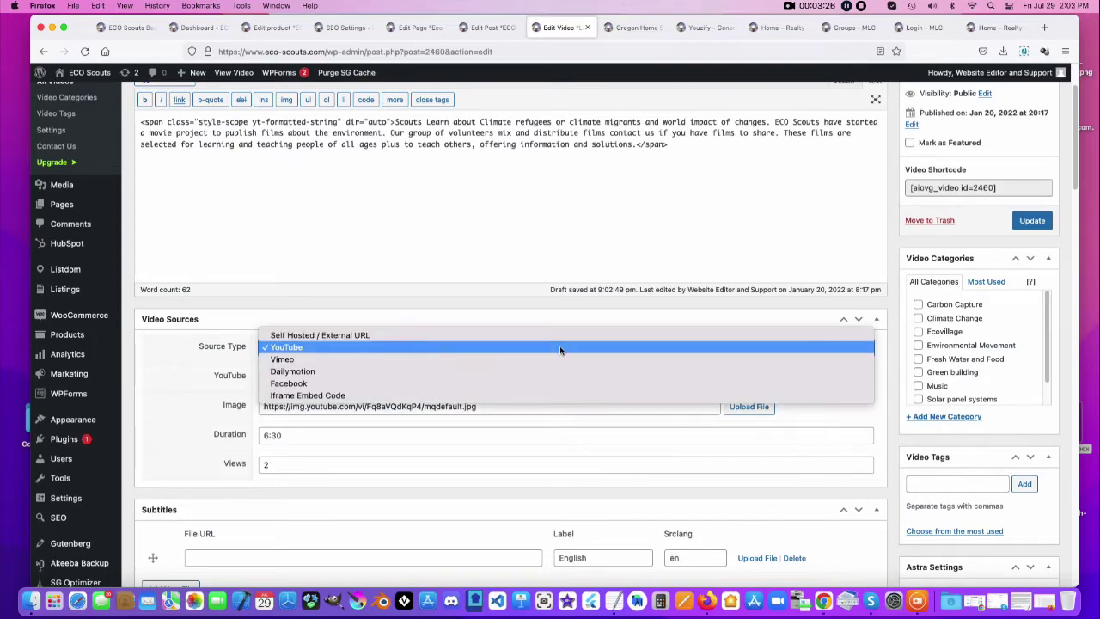
left_click(559, 347)
- Examine the video's subtitles, SEO meta title and description, excerpt and custom fields, and return to its title and description
scroll(416, 294, "down", 5)
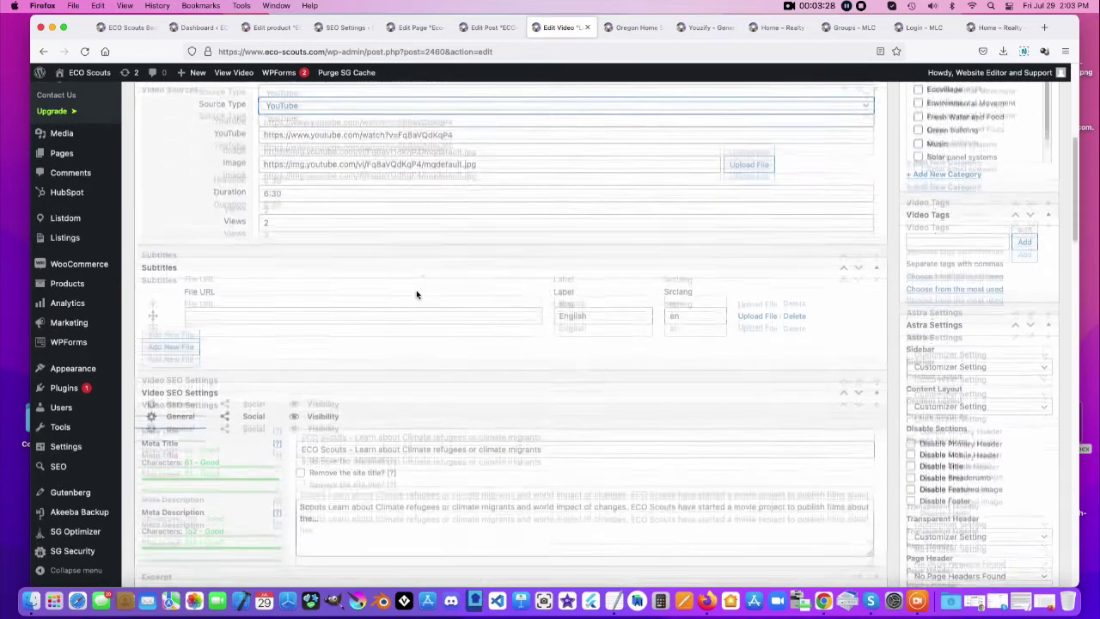
scroll(416, 294, "down", 3)
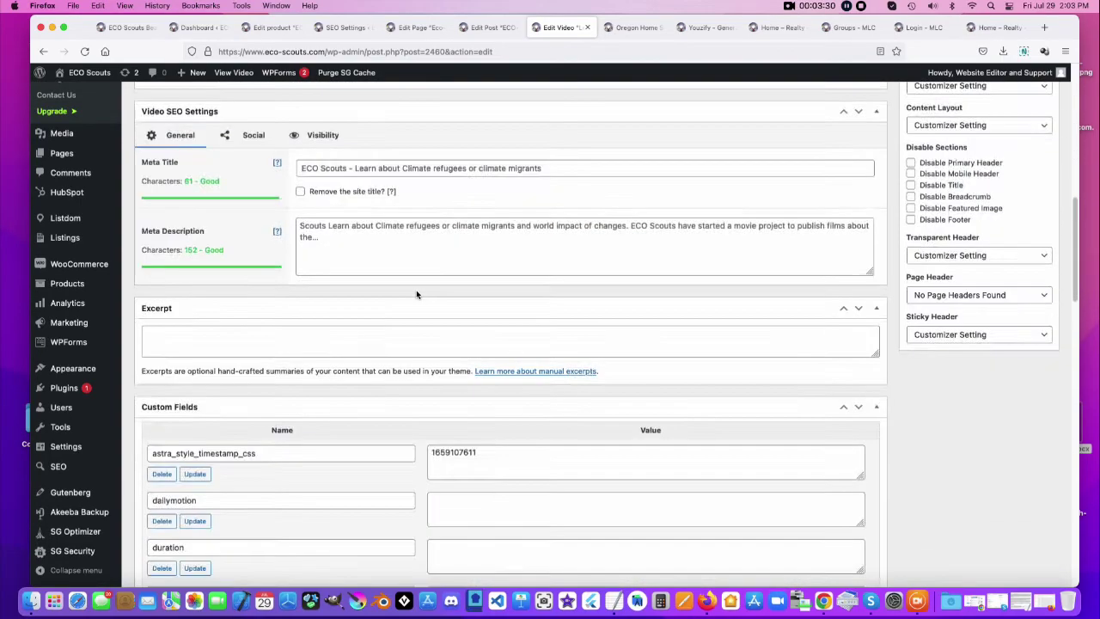
scroll(415, 272, "up", 2)
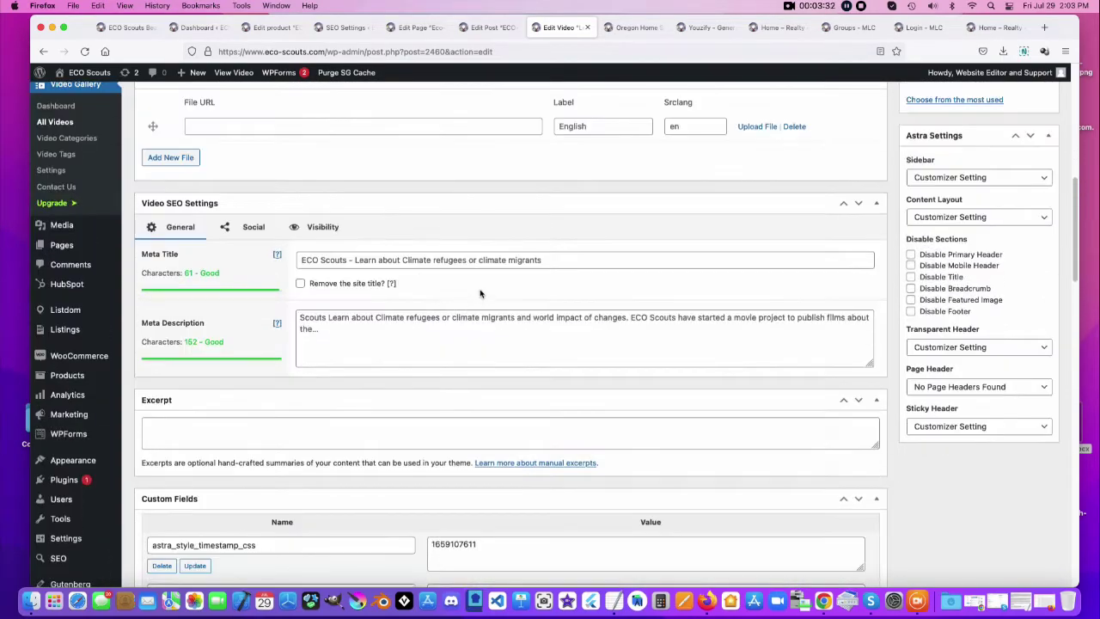
left_click(465, 353)
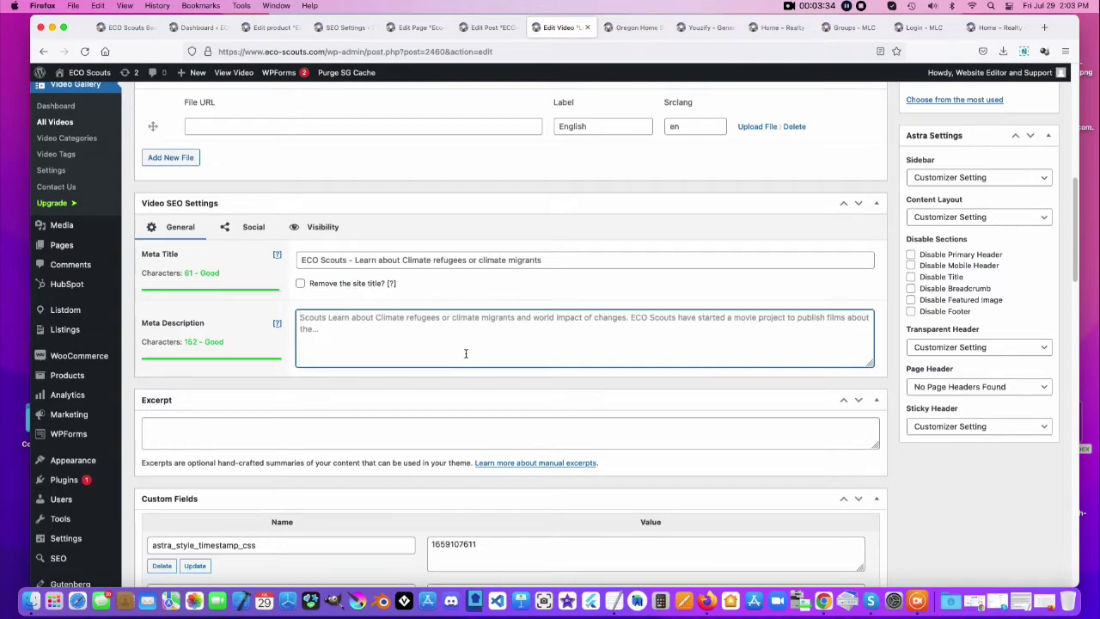
scroll(465, 353, "down", 5)
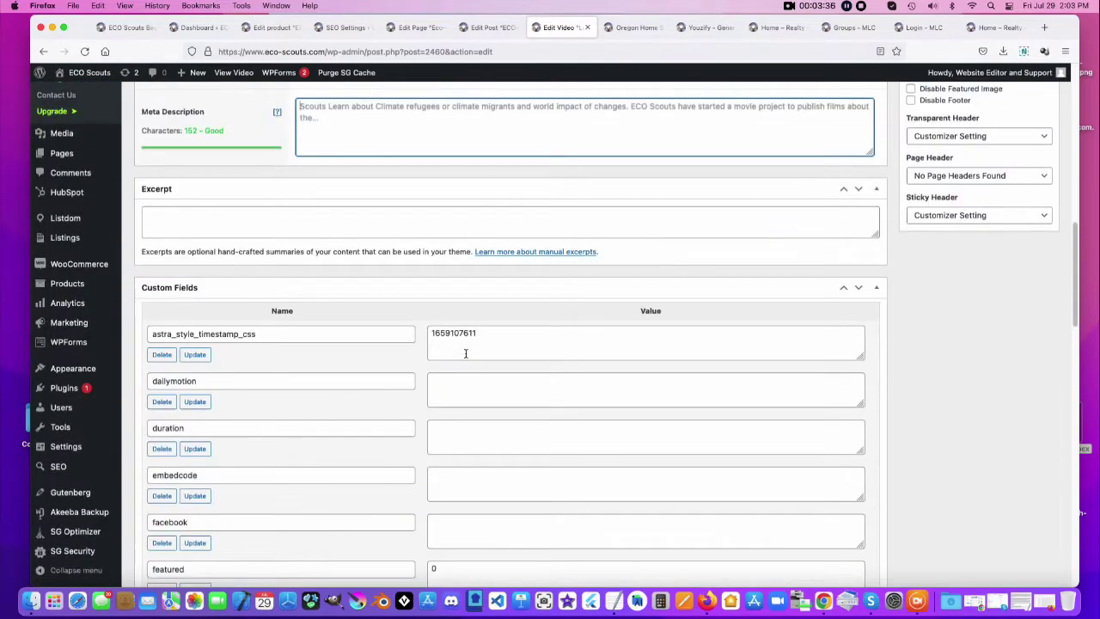
scroll(465, 353, "up", 6)
scroll(465, 354, "up", 4)
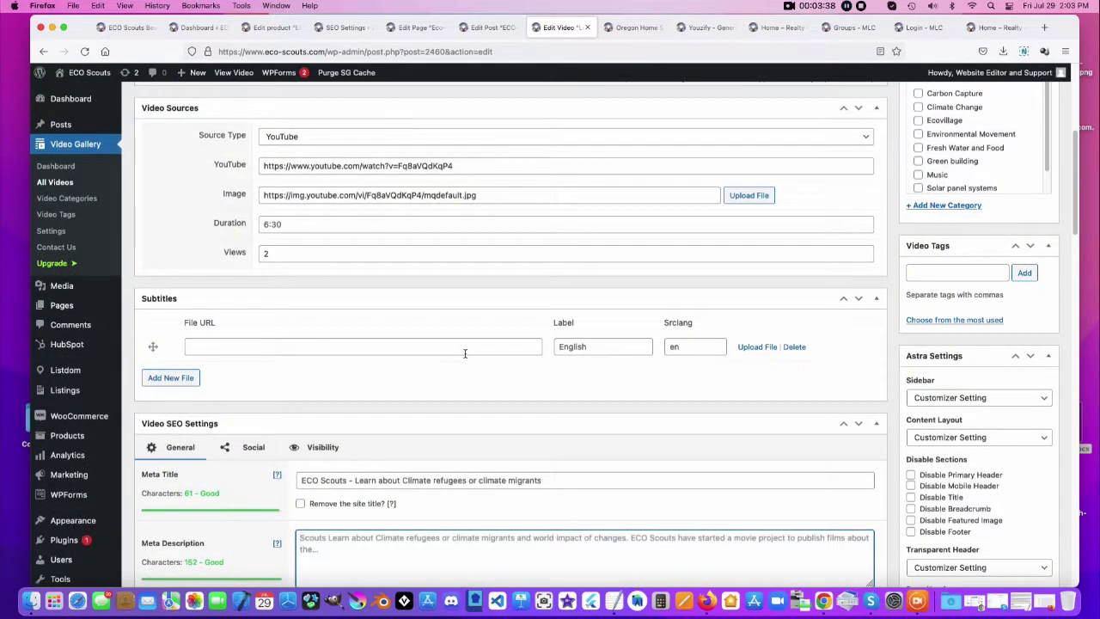
scroll(466, 353, "up", 5)
scroll(465, 353, "up", 3)
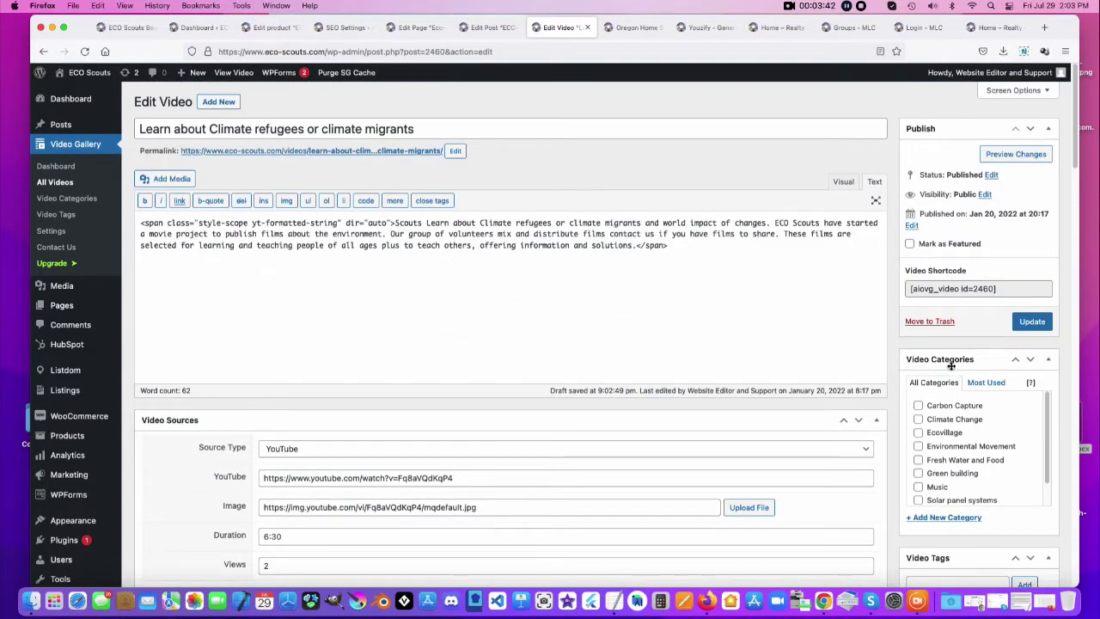
- Switch to the Oregon Home Service Network website and look through its homepage down to the footer
left_click(637, 30)
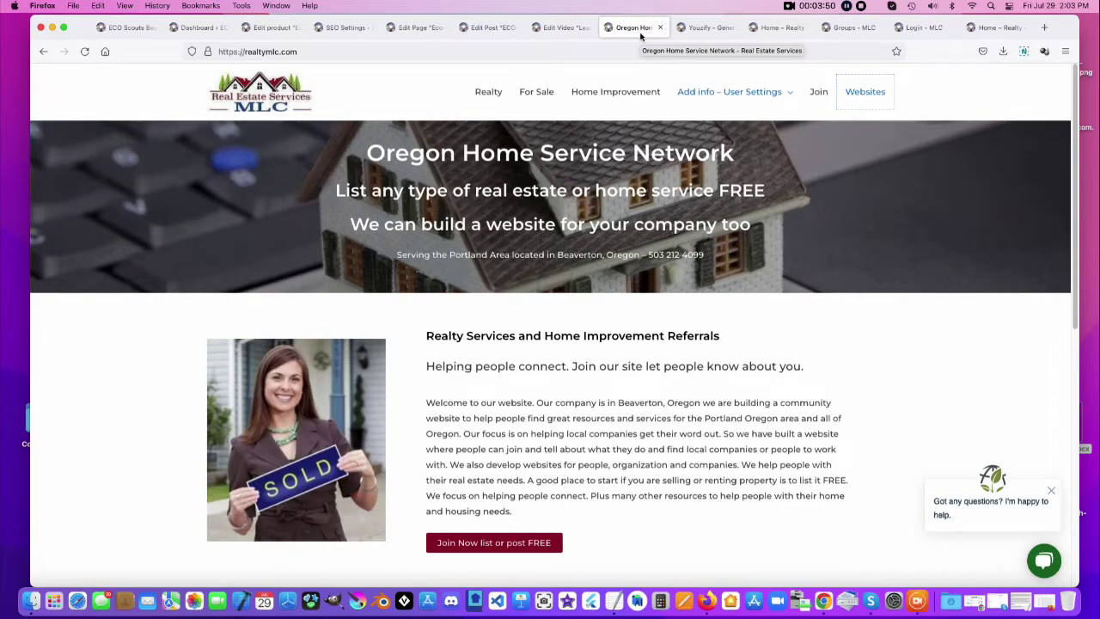
scroll(662, 361, "down", 2)
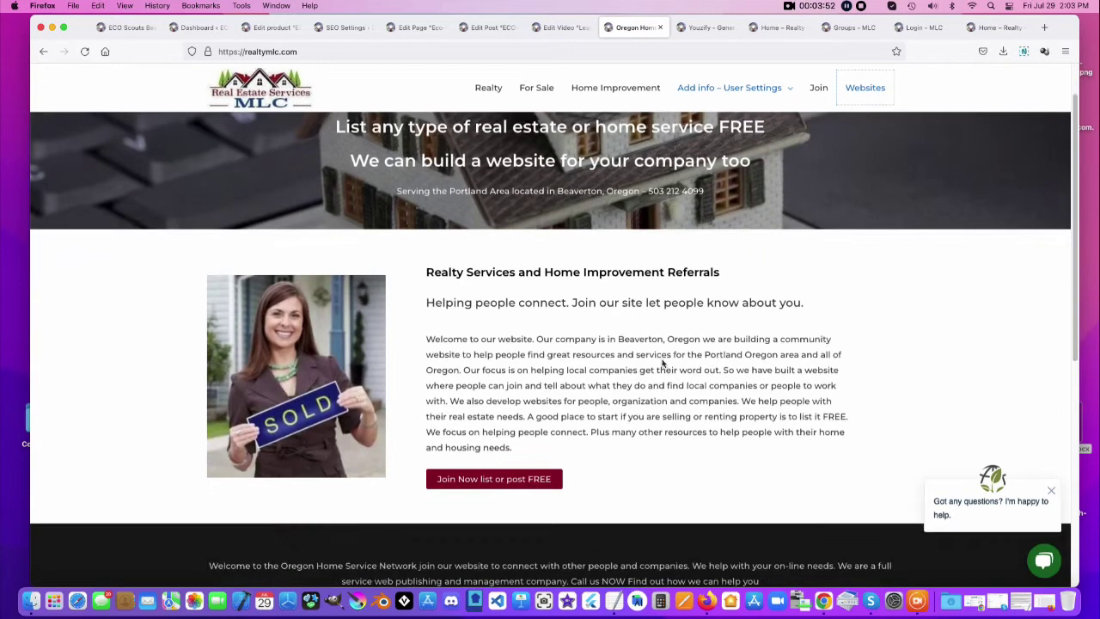
scroll(661, 362, "down", 3)
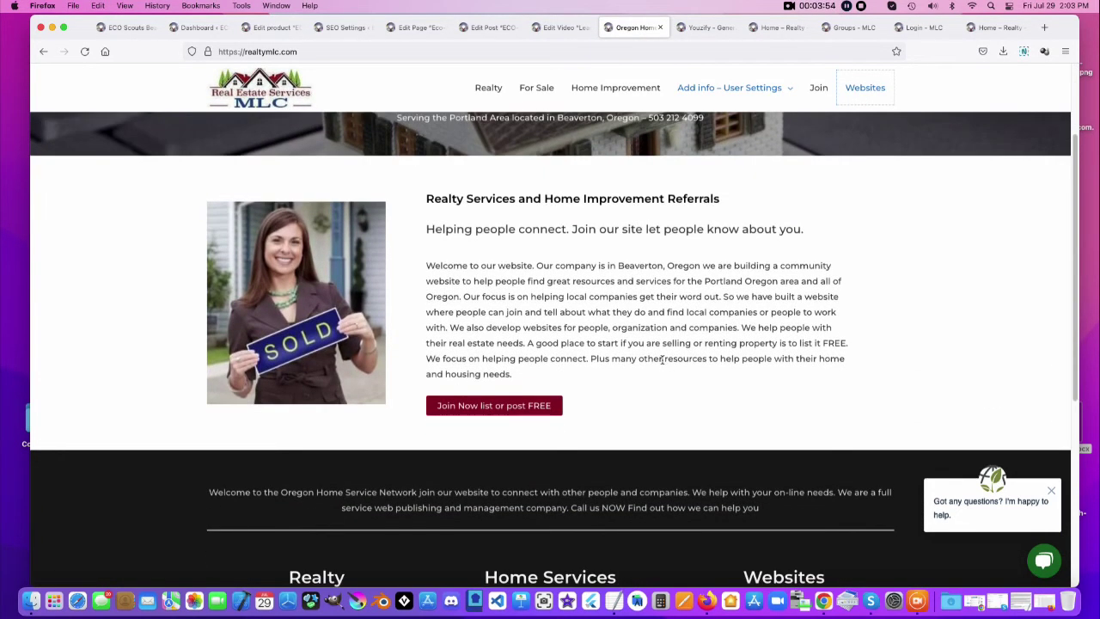
scroll(662, 361, "down", 10)
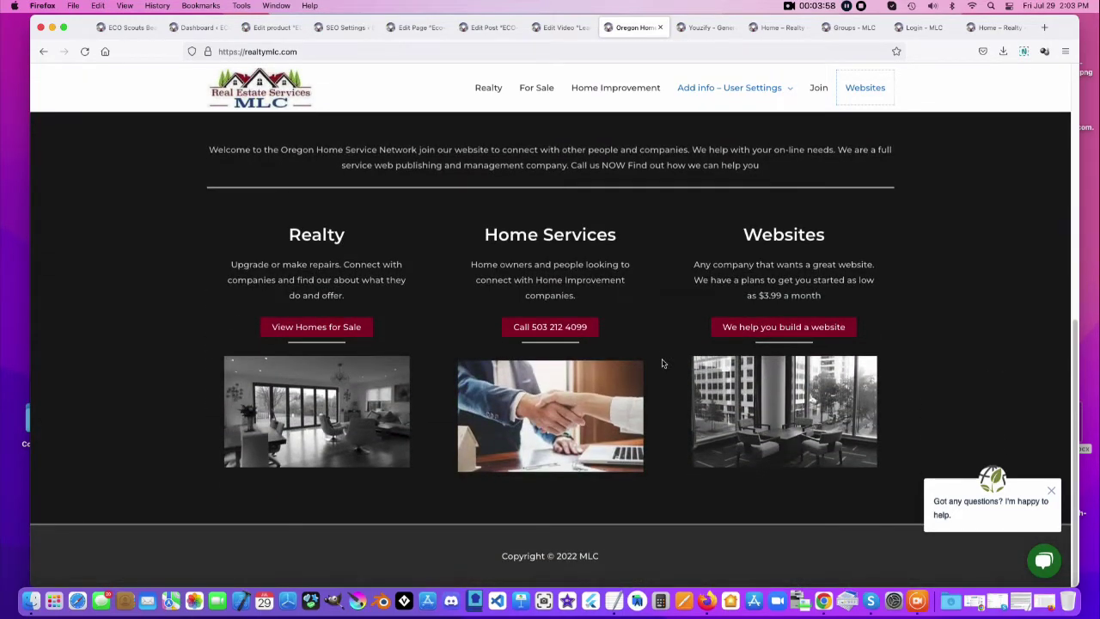
- Show the Add info – User Settings entries in the site navigation and look back up through the homepage
mouse_move(726, 91)
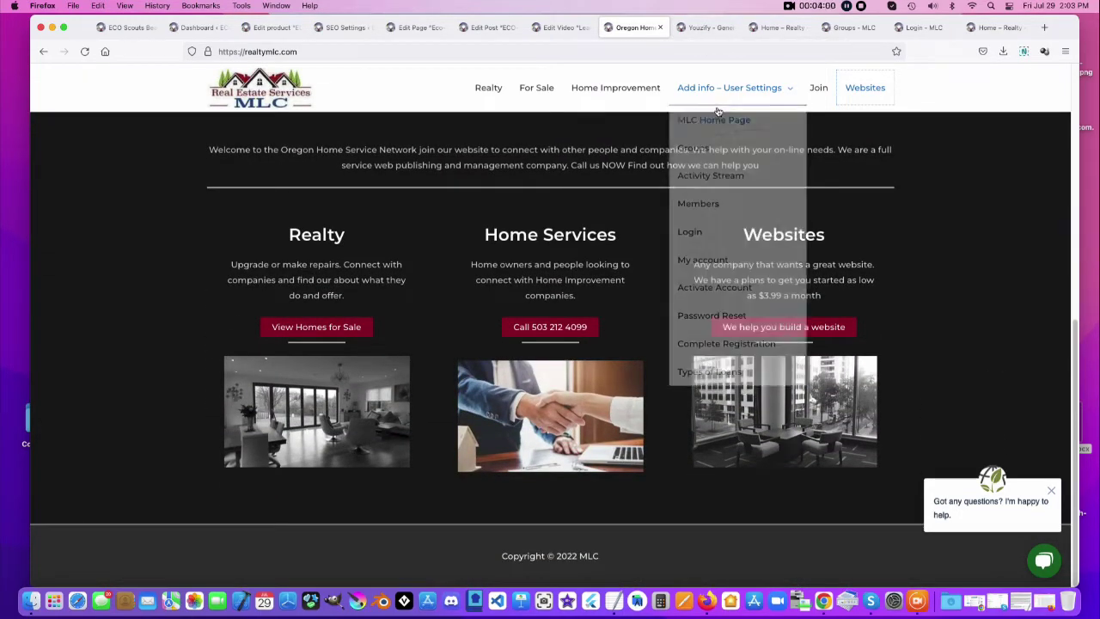
scroll(719, 111, "up", 5)
scroll(719, 111, "up", 4)
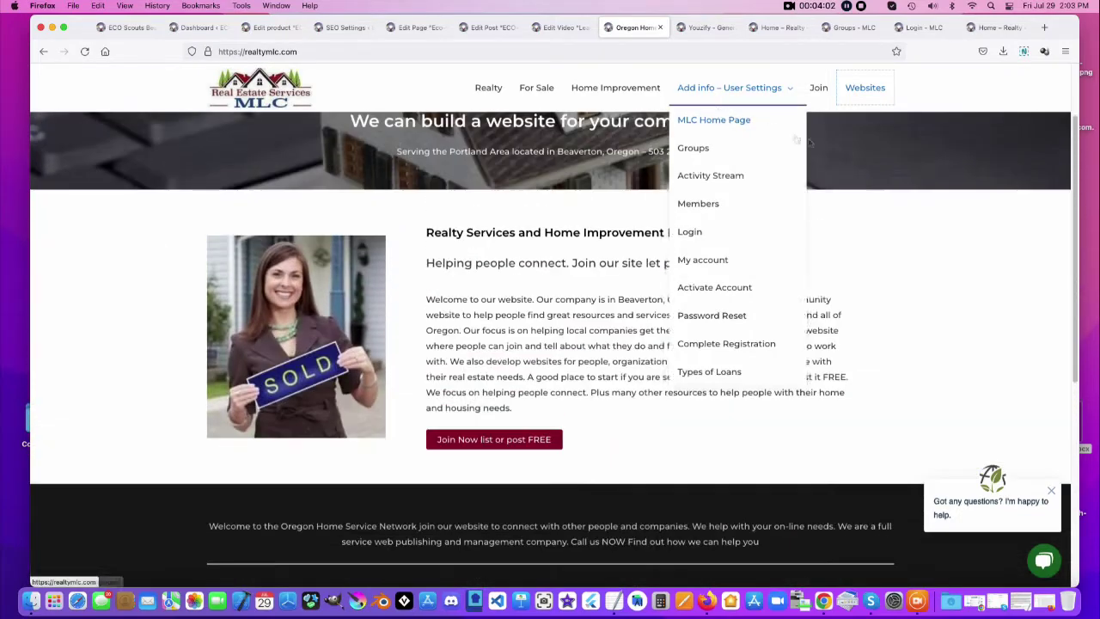
- Switch to the real estate site's Youzify General Settings admin page and look over its options and the surrounding admin areas
left_click(699, 28)
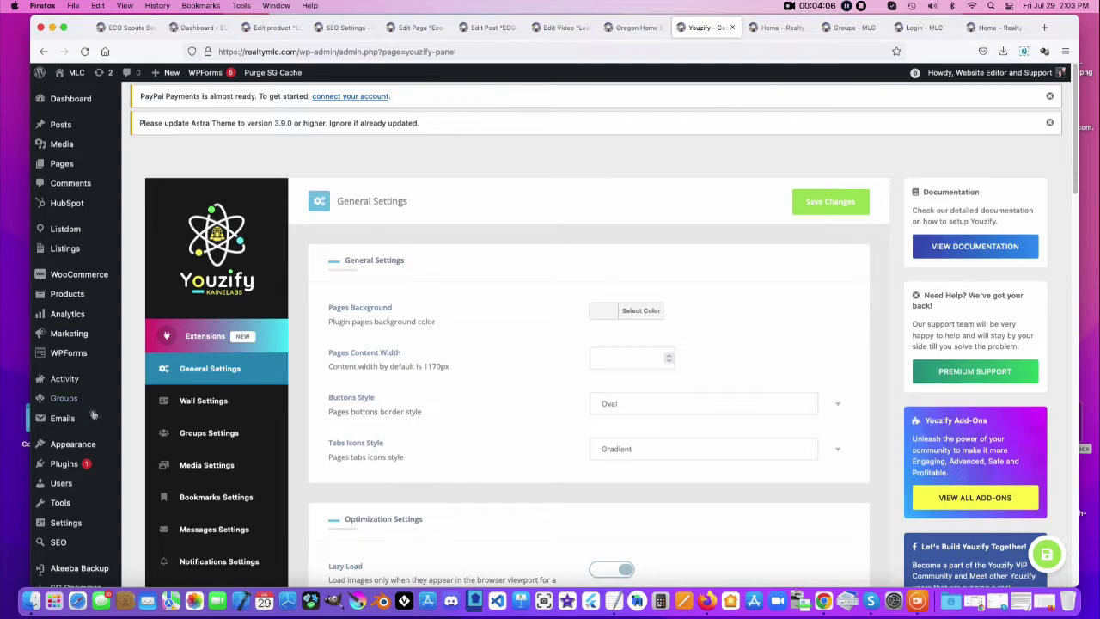
mouse_move(57, 483)
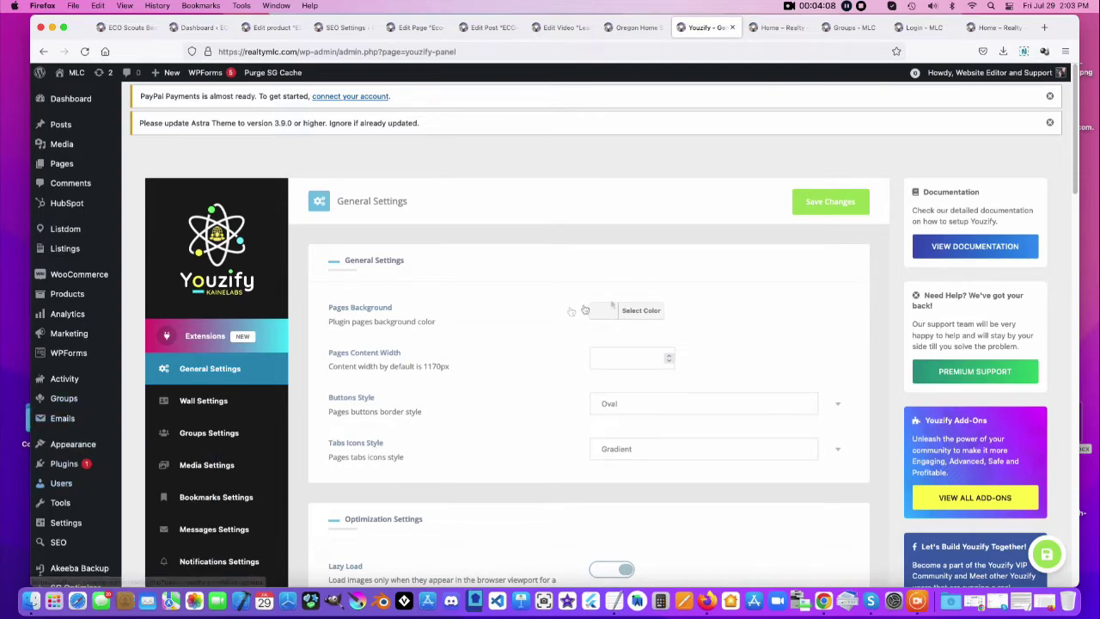
scroll(86, 482, "down", 5)
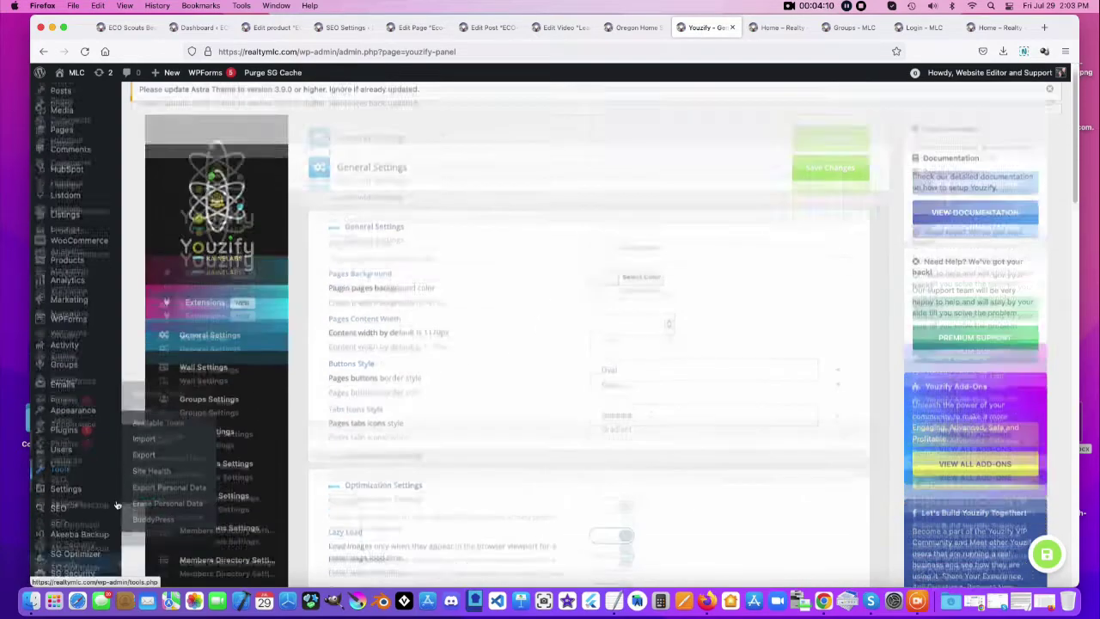
left_click(75, 468)
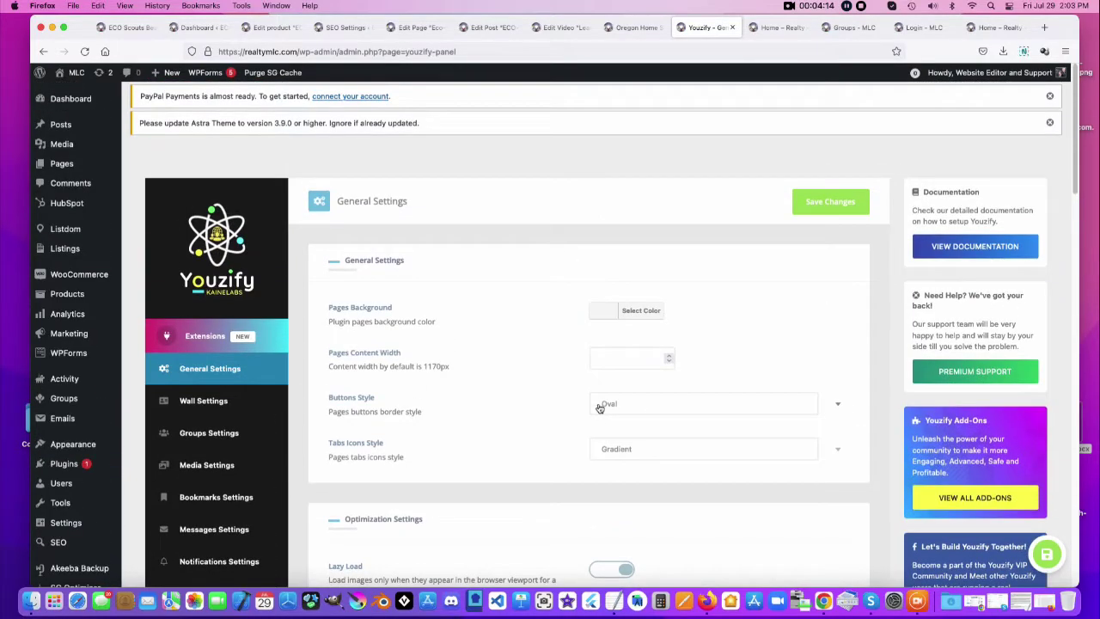
- Switch to the public Realty group page and look through its video and property photo posts
left_click(778, 28)
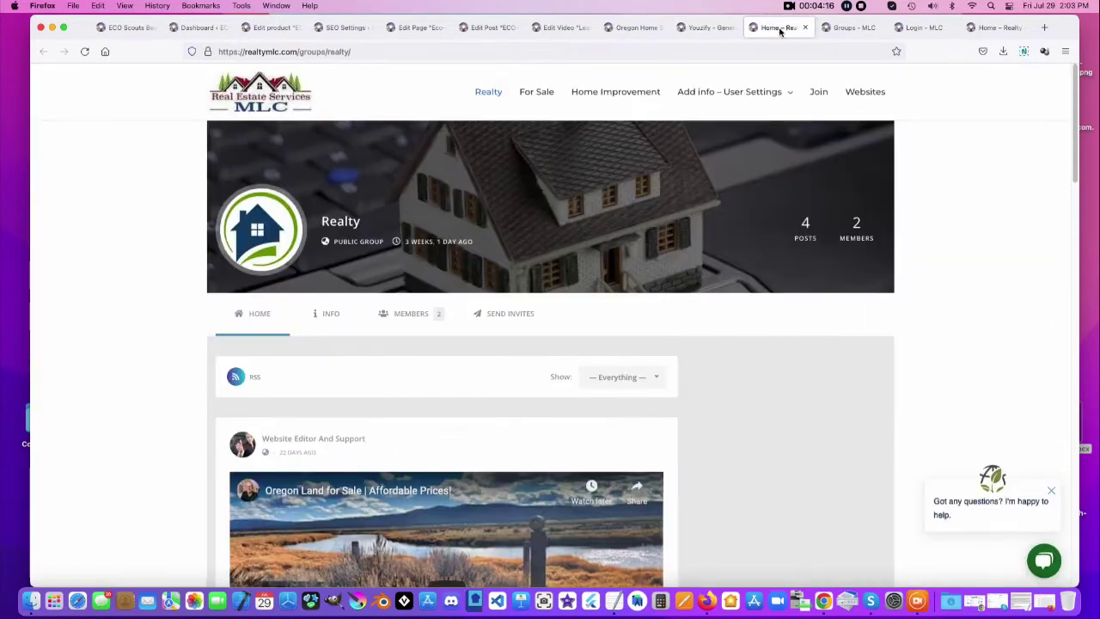
scroll(835, 498, "down", 2)
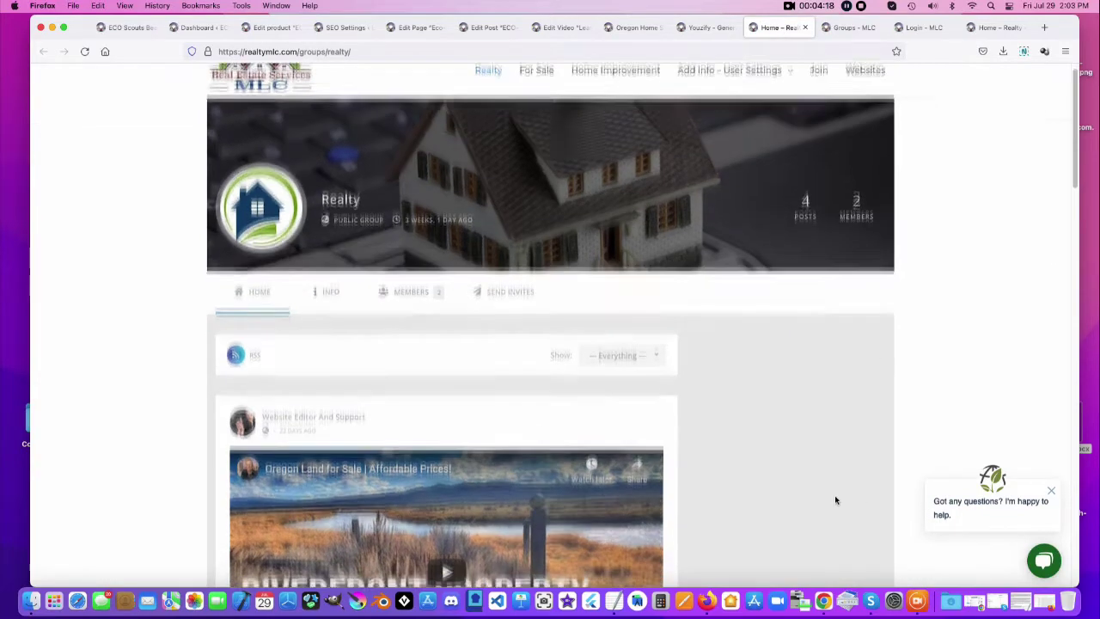
scroll(835, 499, "down", 4)
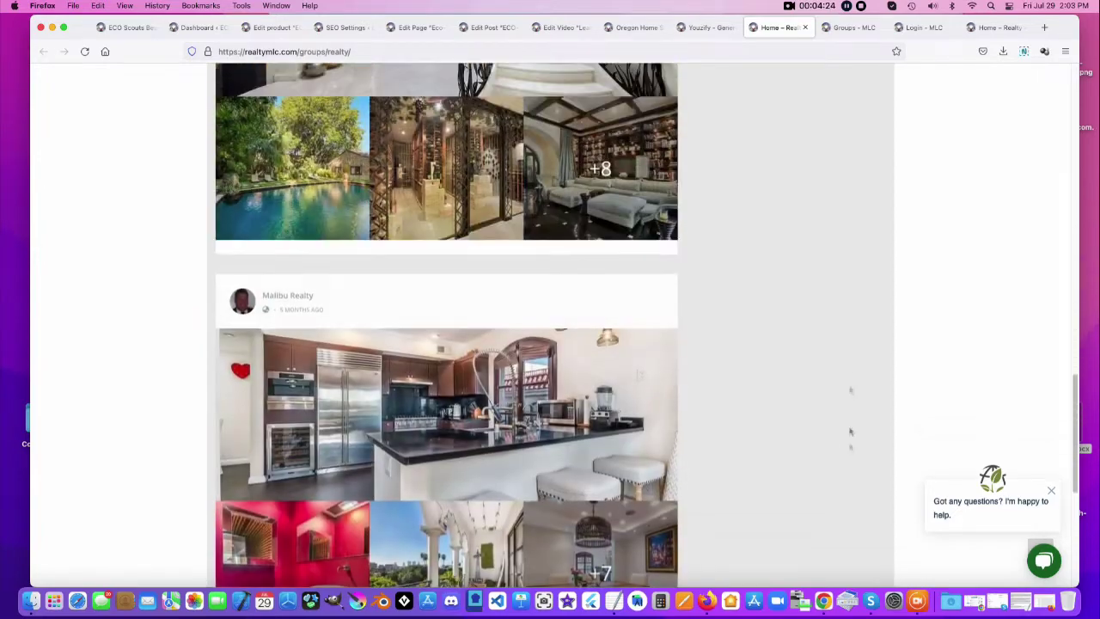
- Switch to the Groups Directory page and look over the listed groups and their management options
left_click(836, 29)
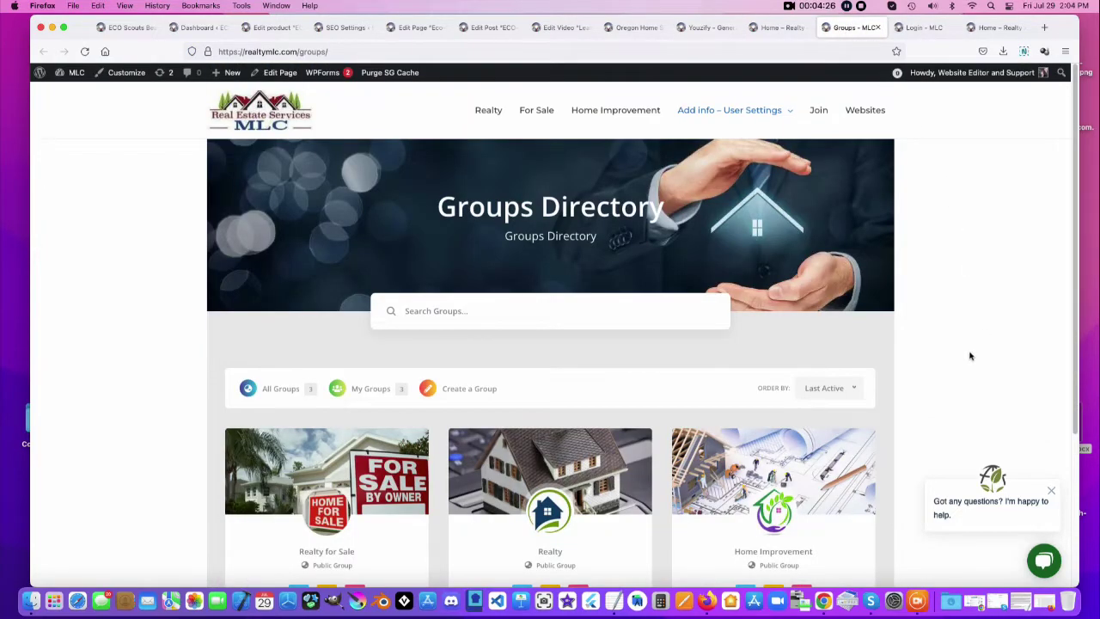
scroll(971, 355, "down", 1)
scroll(971, 355, "down", 3)
scroll(971, 355, "down", 2)
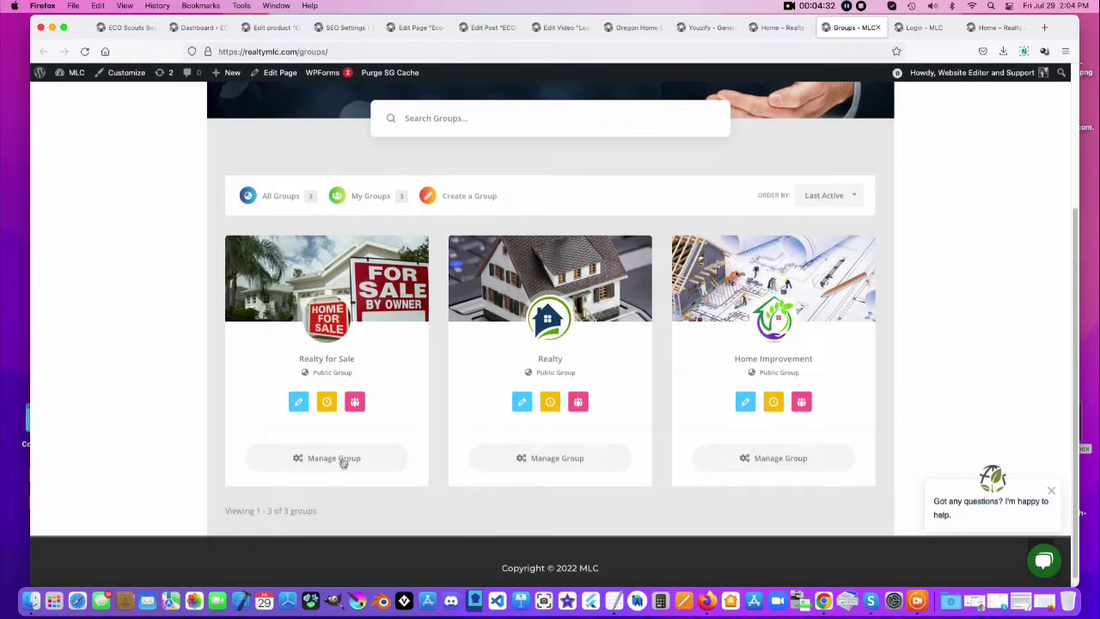
- Open the Realty for Sale group and examine its posted videos and property photos, returning to the group header
left_click(327, 328)
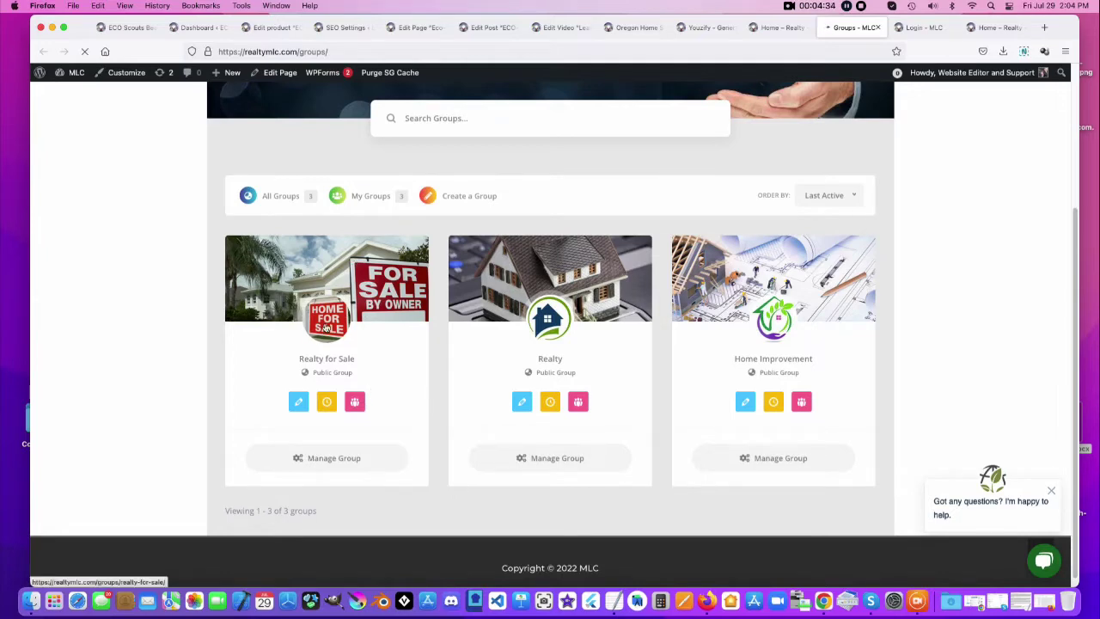
scroll(1052, 346, "down", 5)
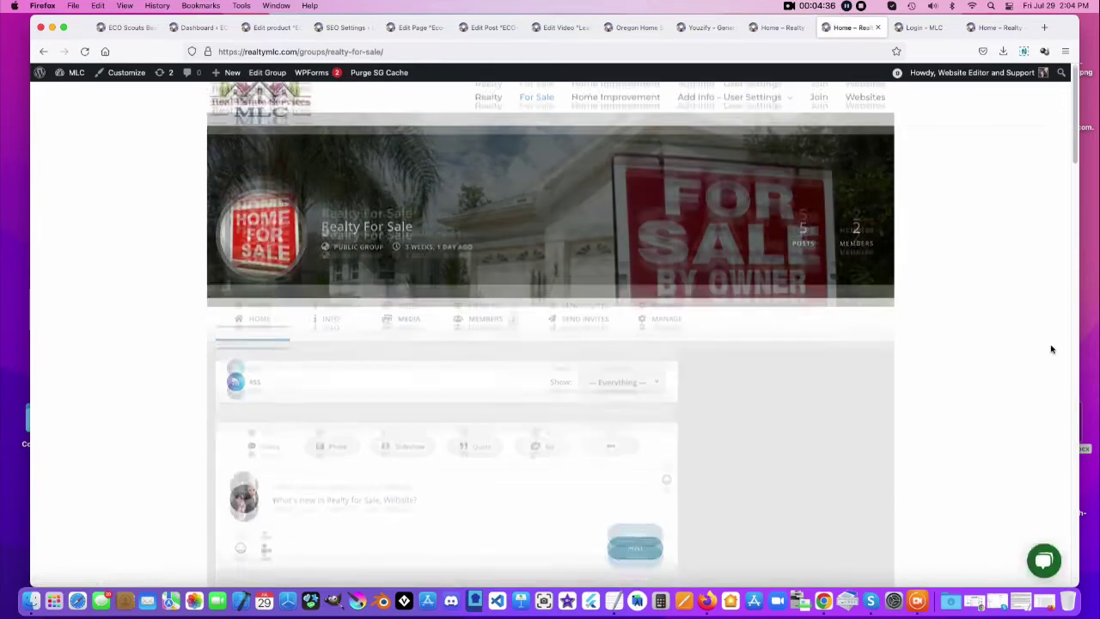
scroll(1051, 349, "down", 3)
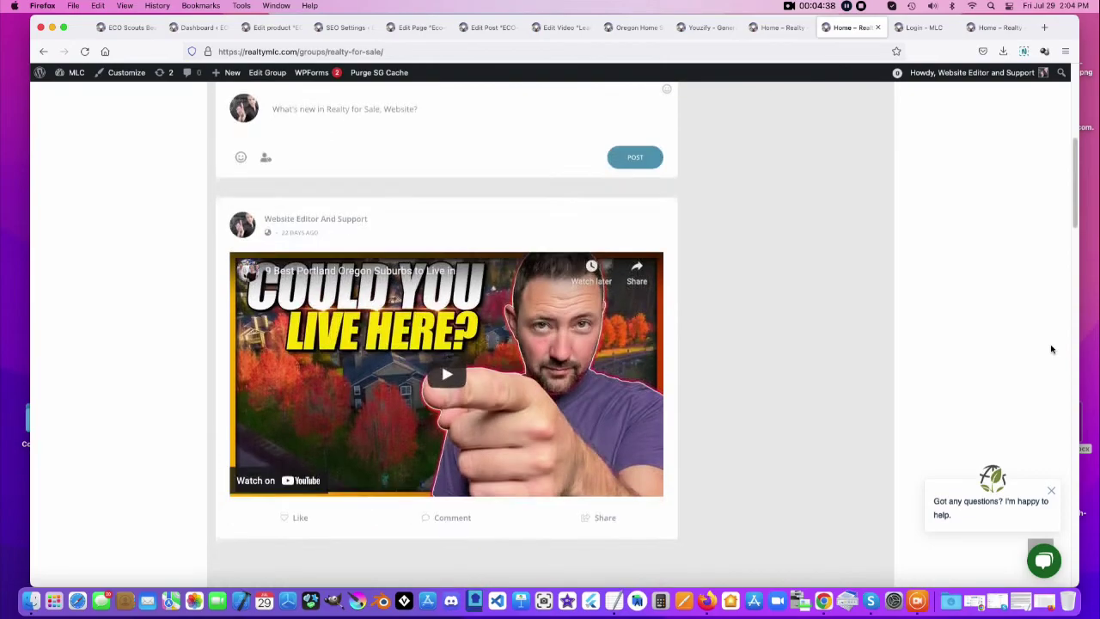
scroll(1051, 349, "down", 5)
scroll(1053, 349, "down", 6)
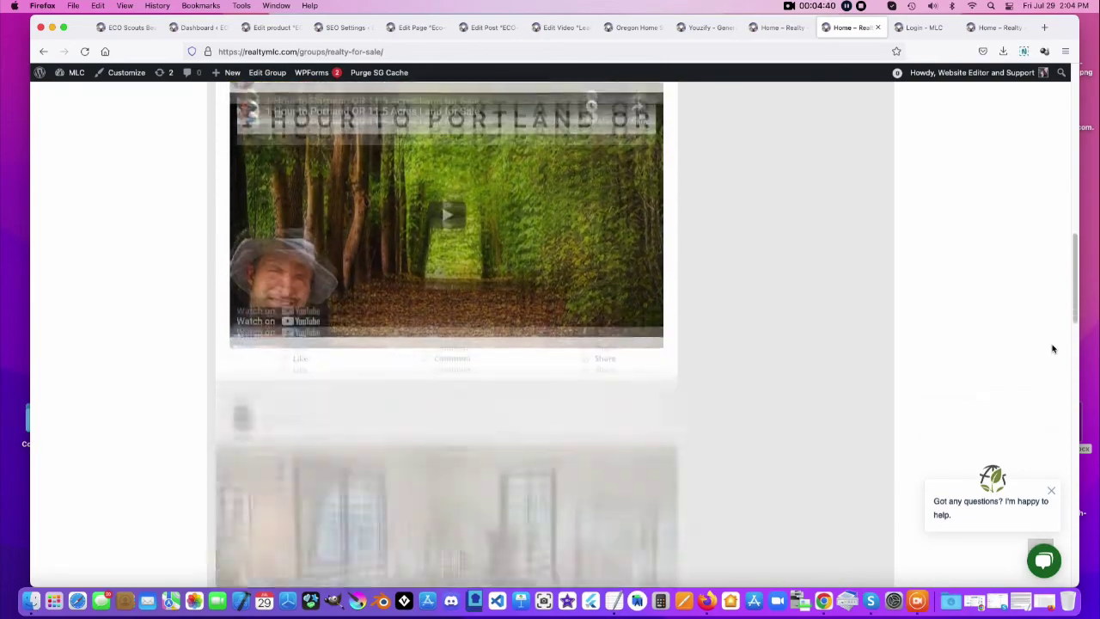
scroll(1053, 349, "down", 4)
scroll(1053, 349, "up", 5)
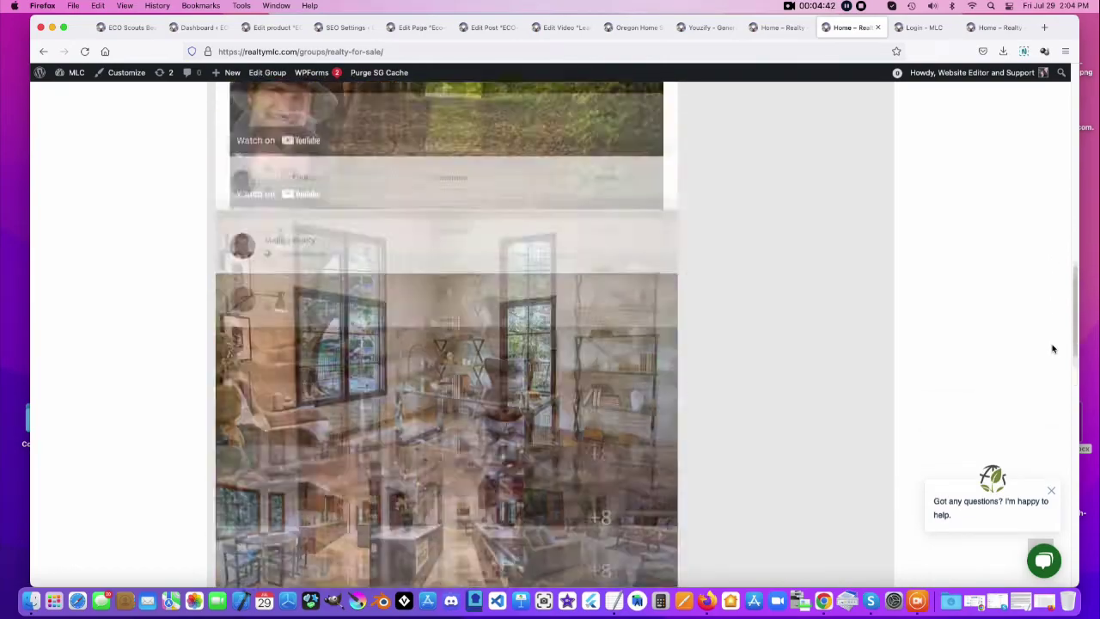
scroll(1053, 349, "up", 7)
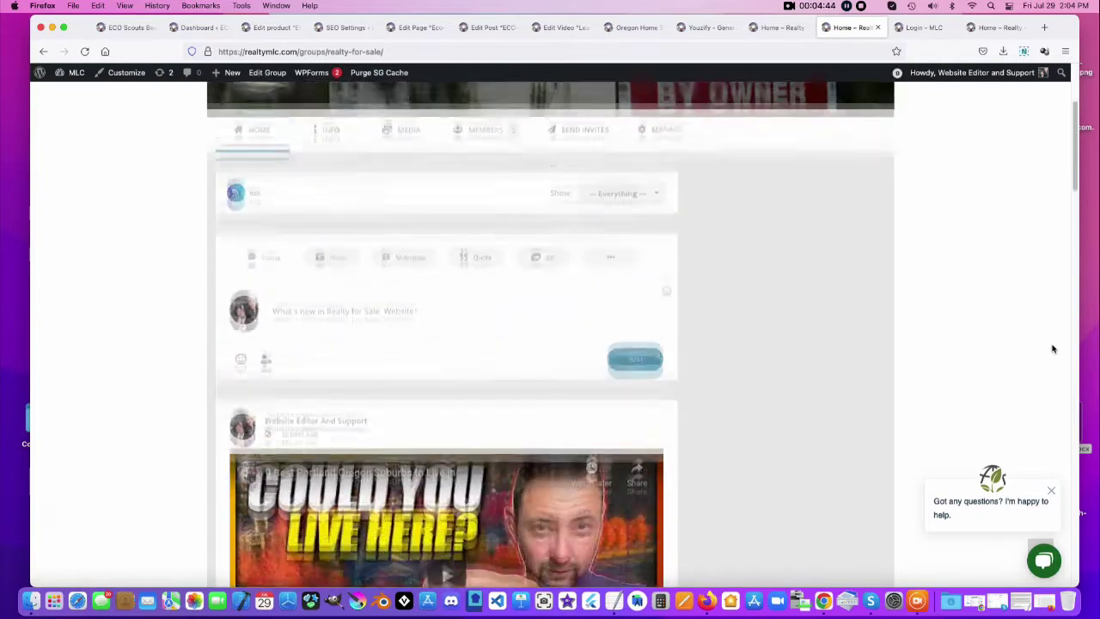
scroll(1053, 349, "up", 3)
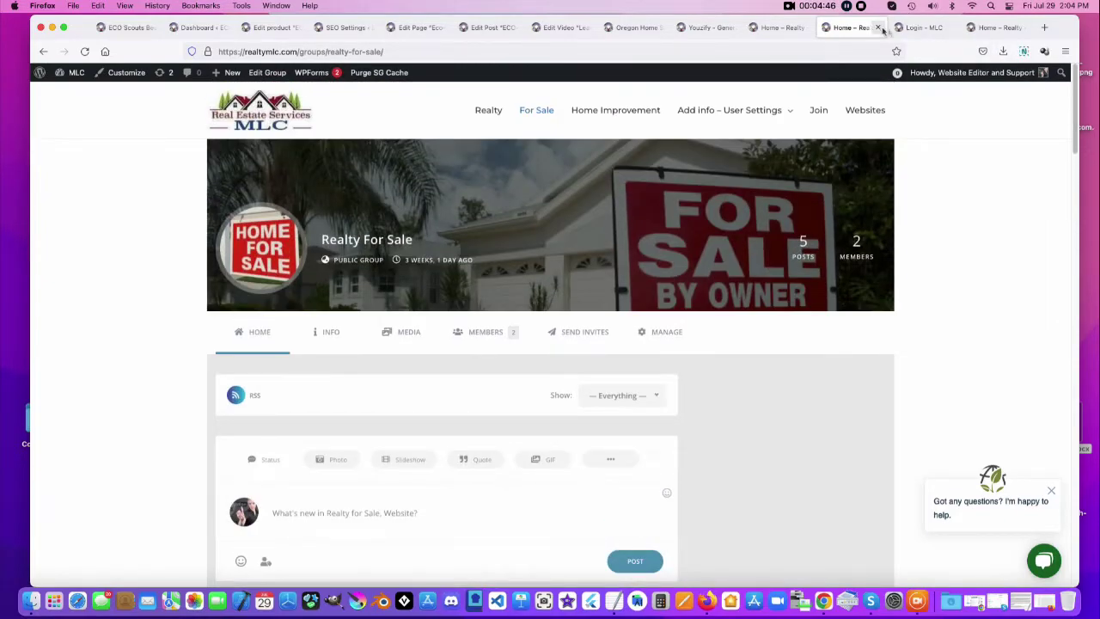
- Check the site's login page, switch to the signed-in Realty group page and expand the full set of post types in its composer
left_click(926, 31)
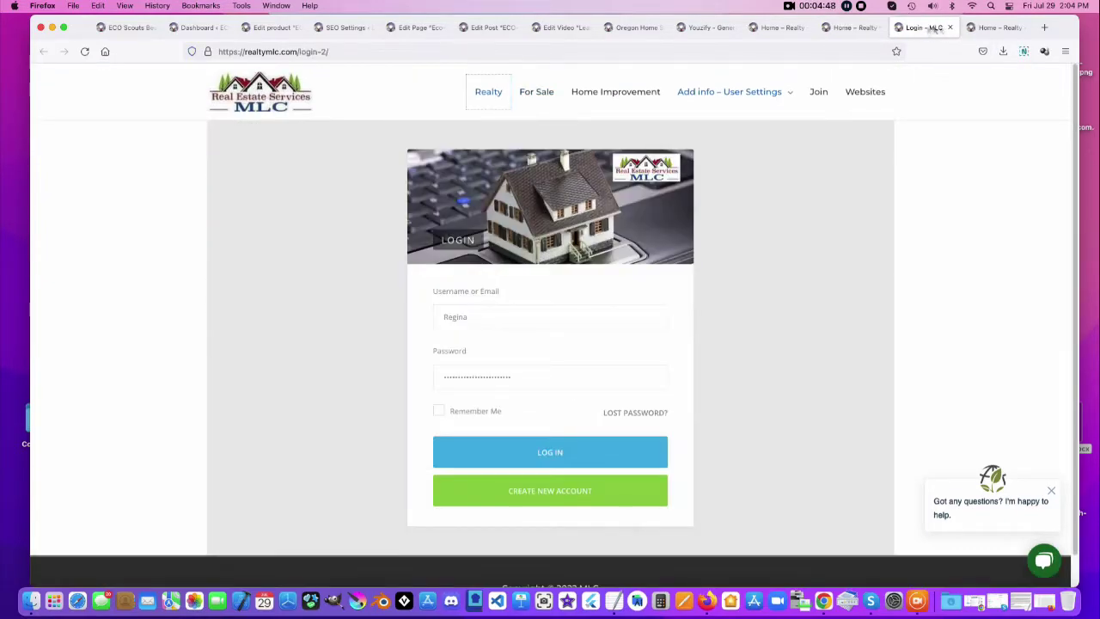
left_click(1001, 28)
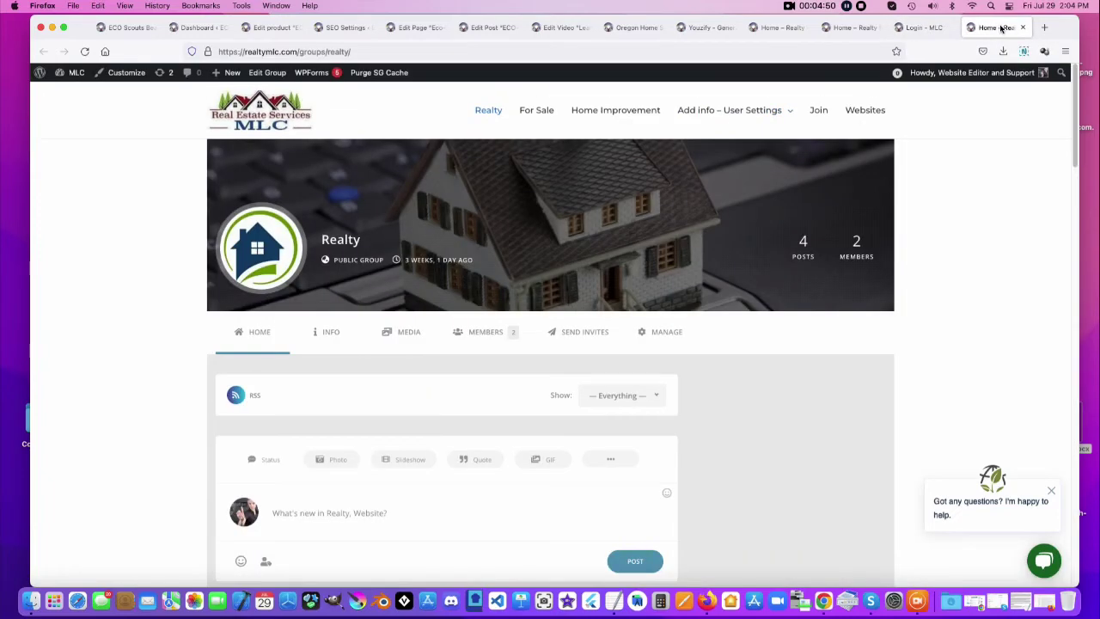
scroll(967, 365, "down", 3)
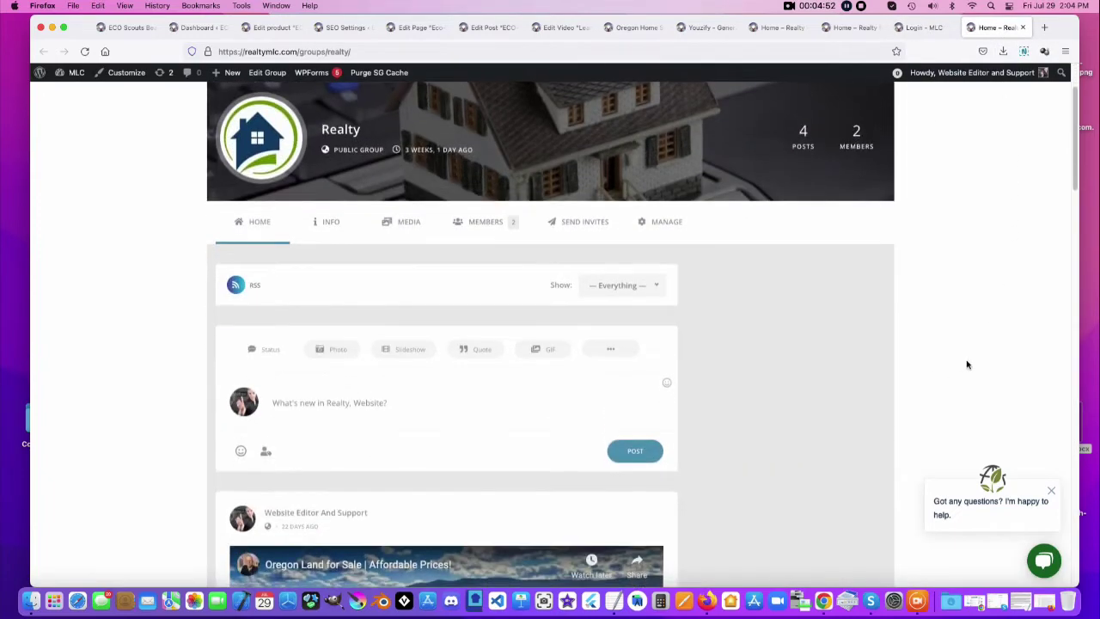
scroll(356, 405, "down", 2)
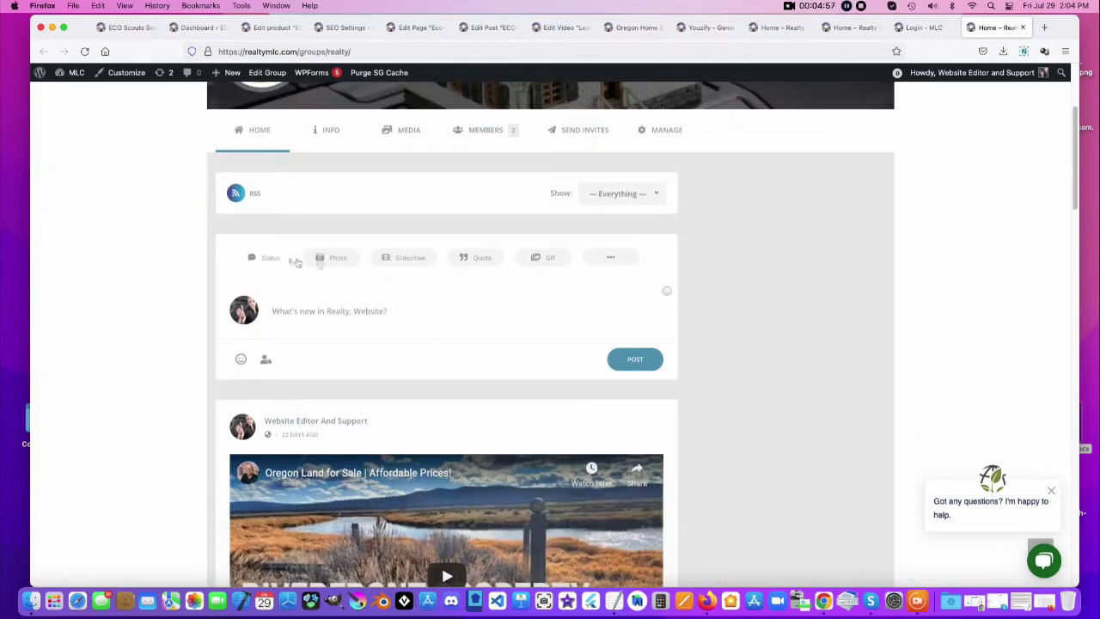
left_click(617, 259)
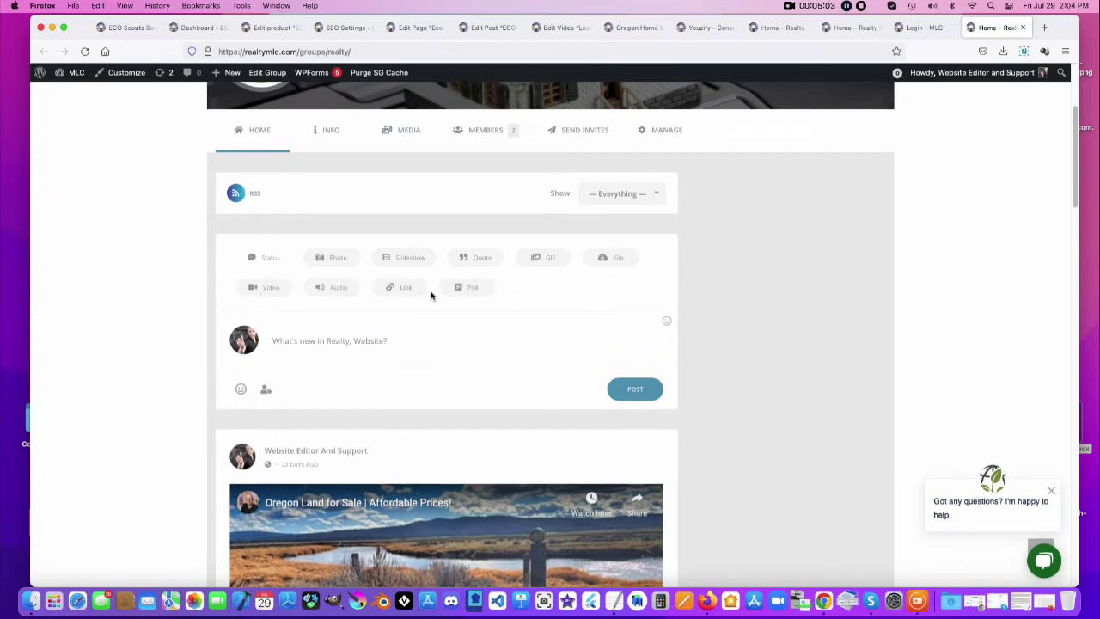
- View the first five photos of the billiard room listing in the Realty group's feed at full size, and close the gallery
scroll(498, 340, "down", 5)
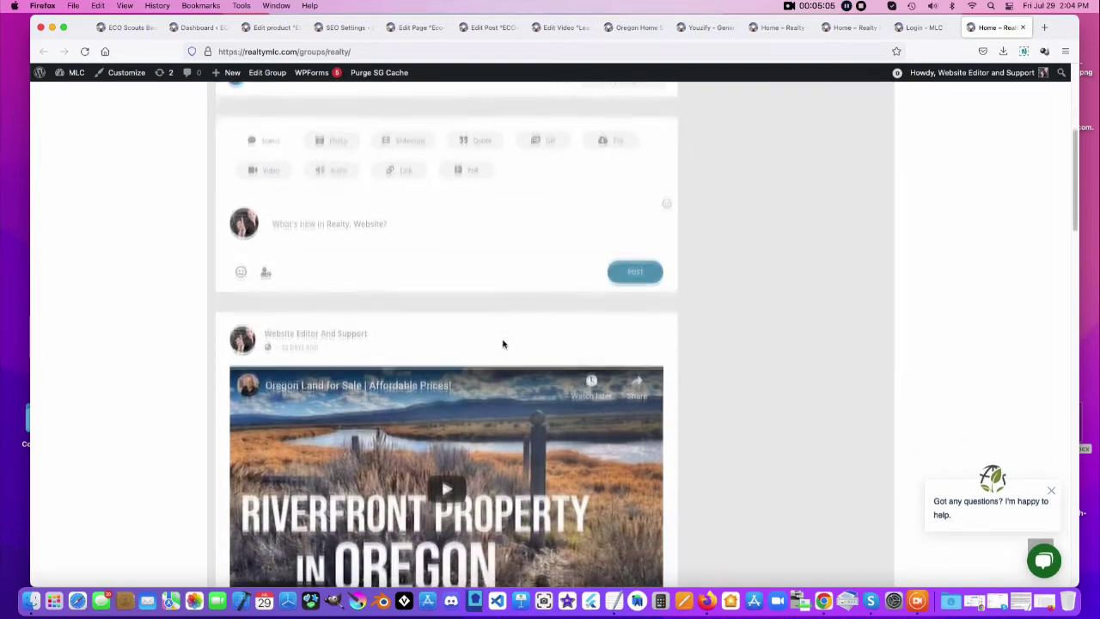
scroll(503, 344, "down", 10)
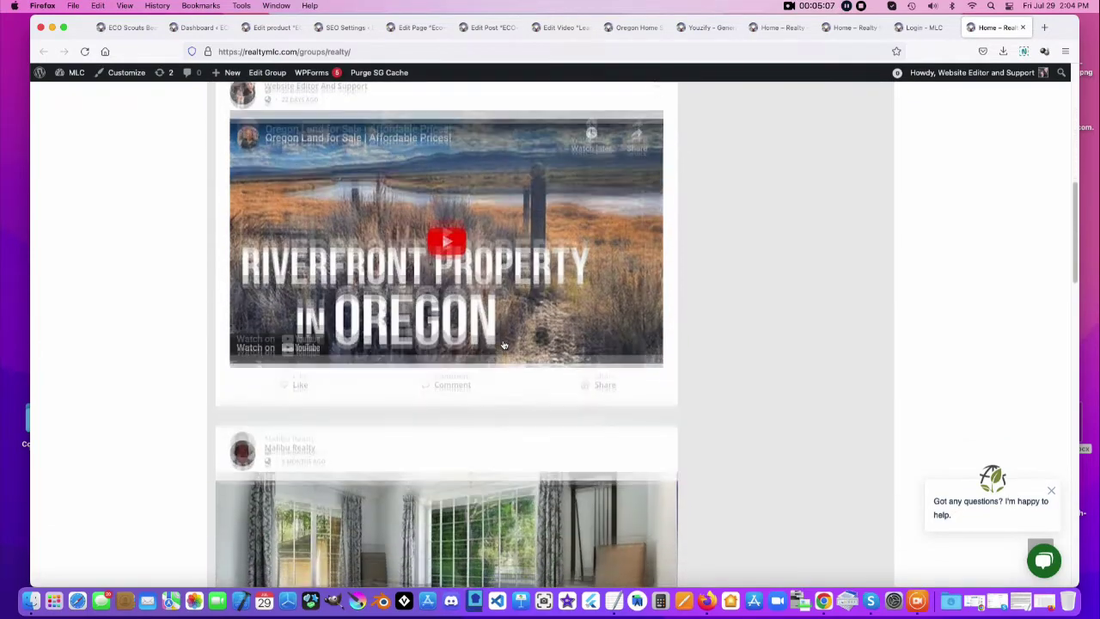
scroll(504, 344, "down", 3)
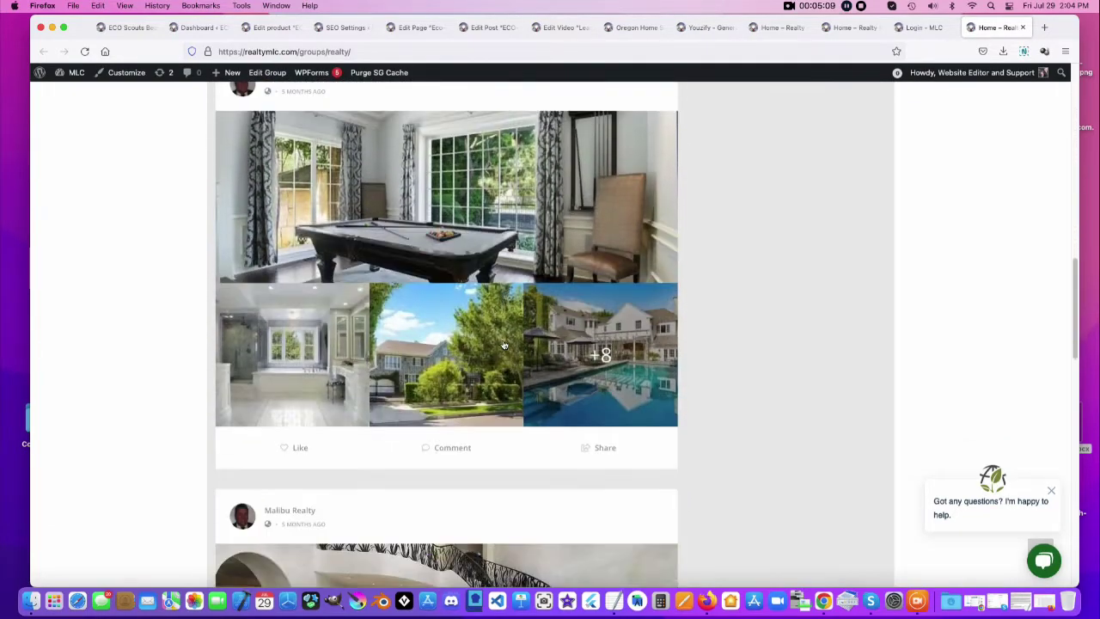
left_click(414, 233)
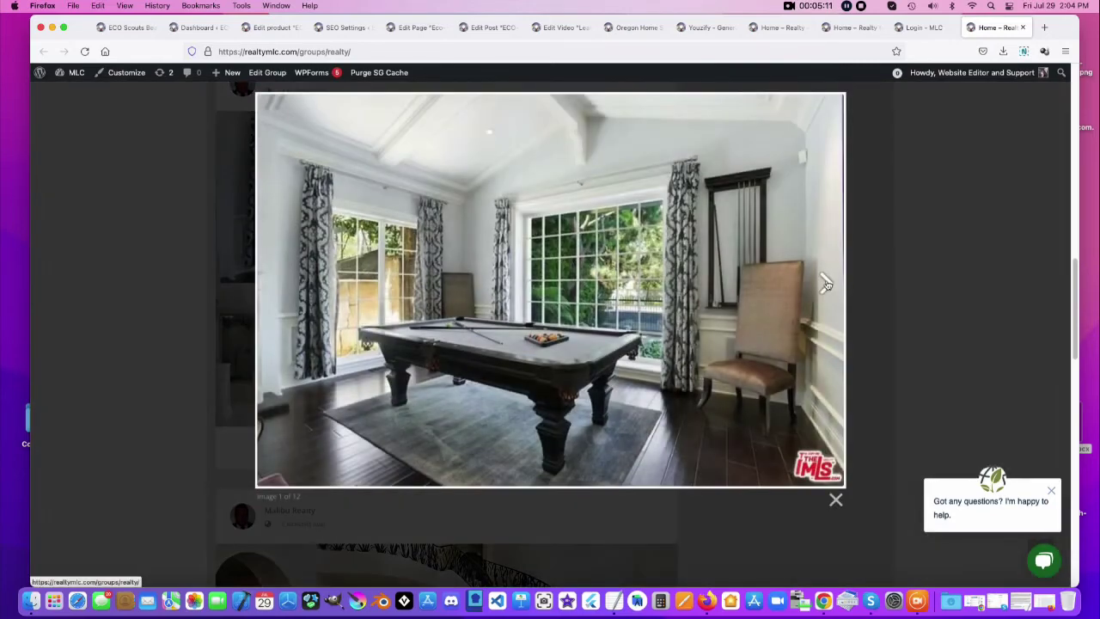
left_click(826, 283)
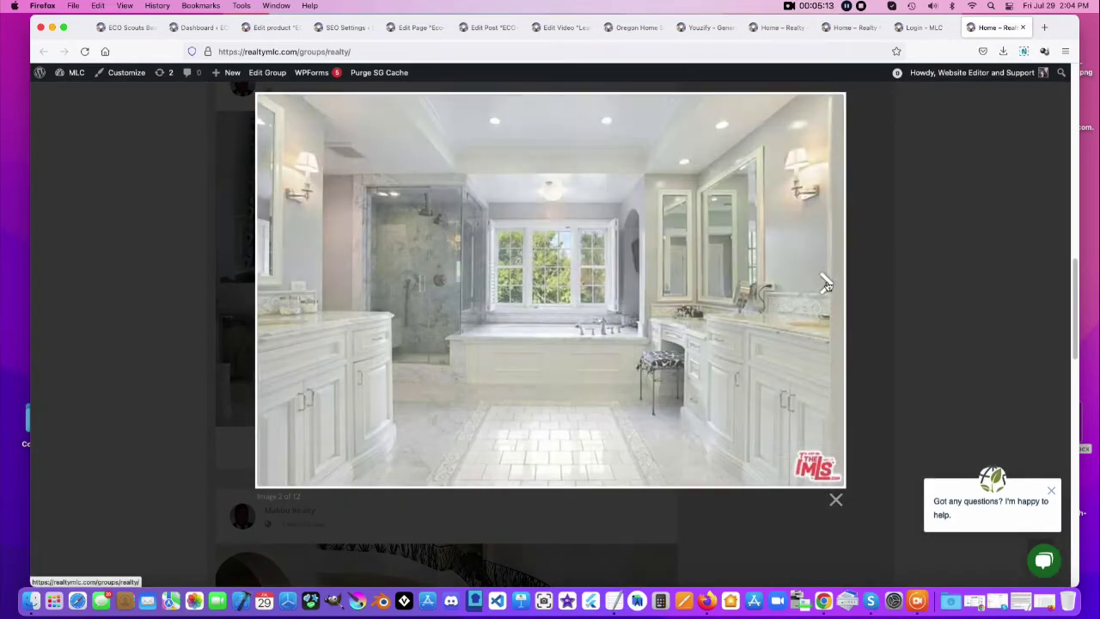
left_click(825, 283)
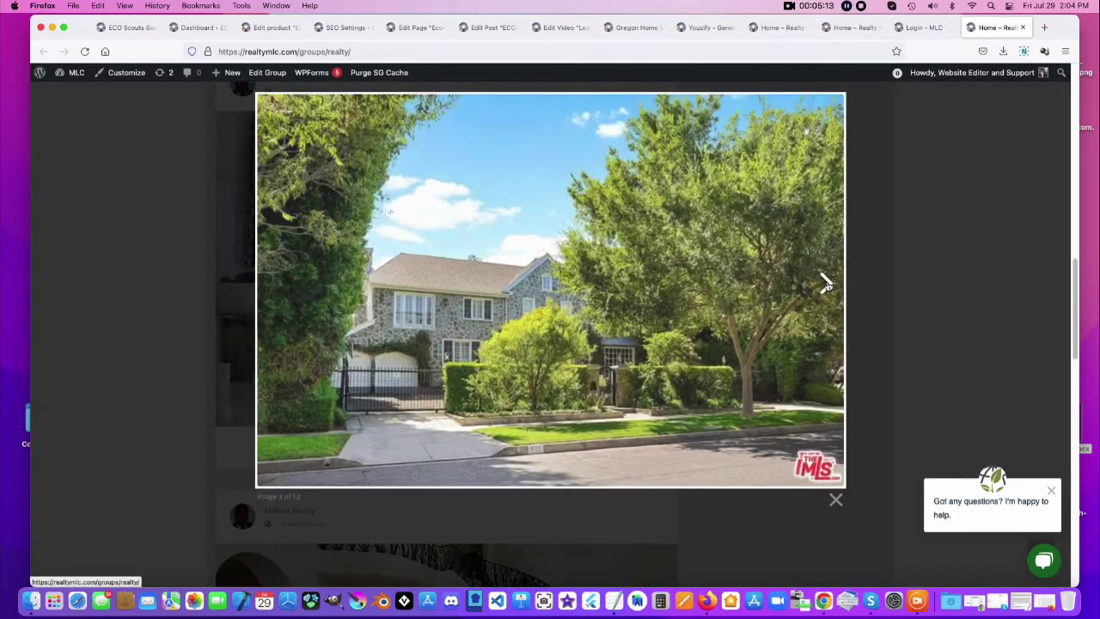
left_click(827, 286)
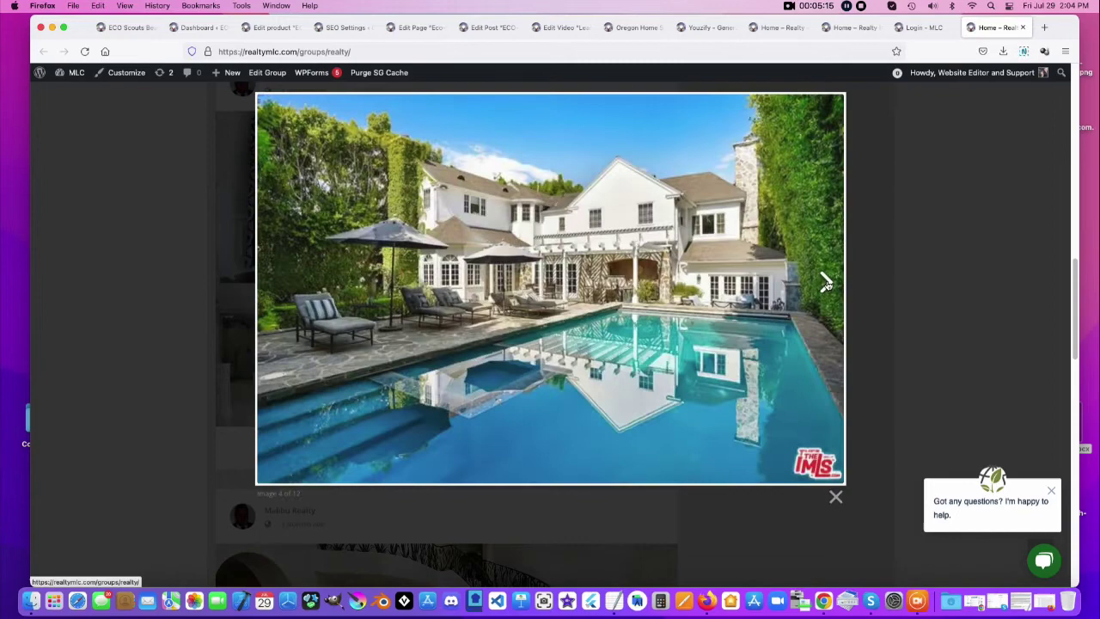
left_click(828, 285)
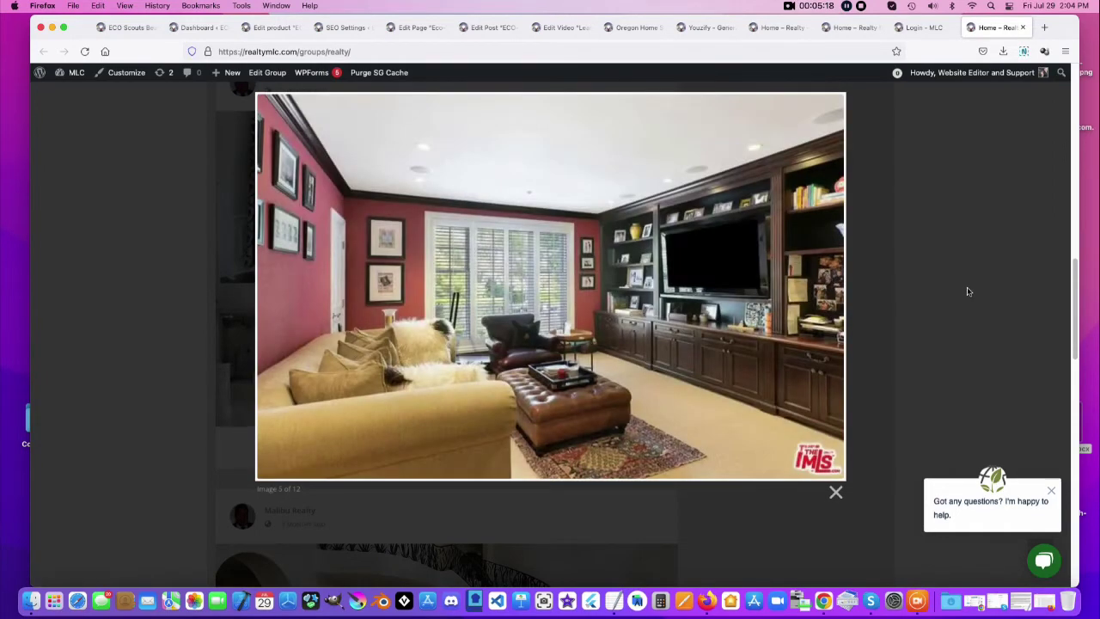
left_click(966, 290)
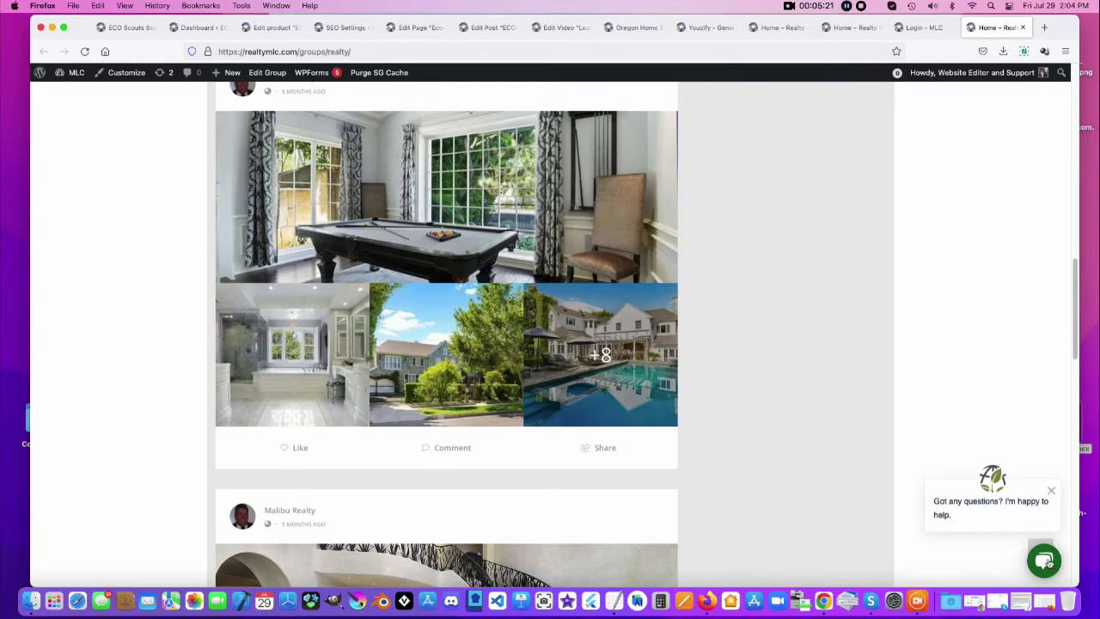
- Open the Contact US live chat to view it, close it, and return to the ECO Scouts homepage
left_click(1048, 563)
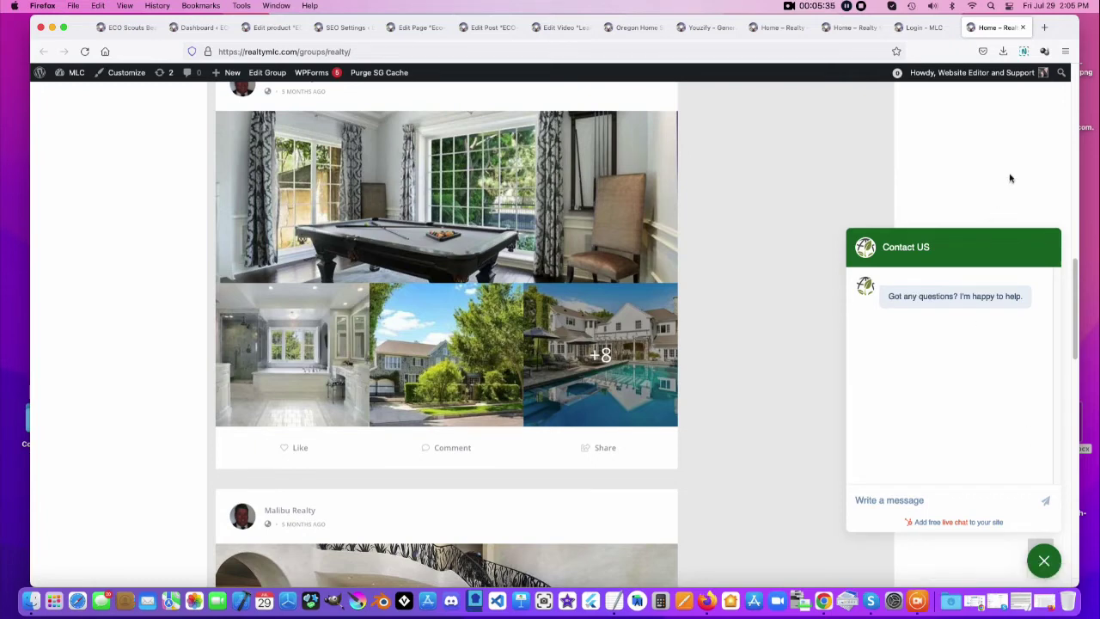
left_click(1045, 560)
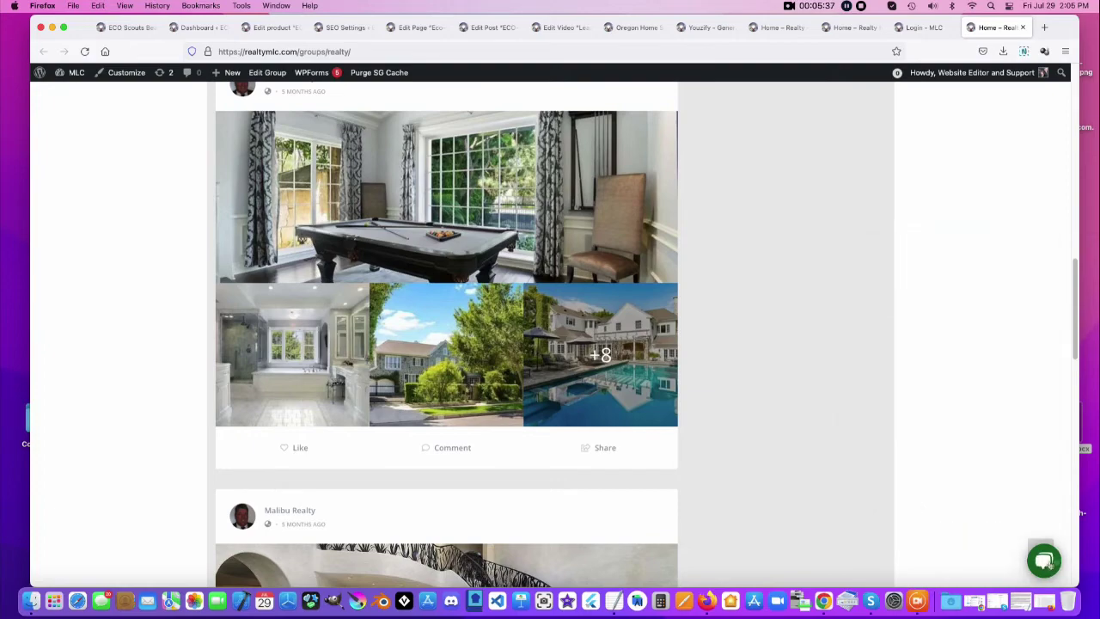
left_click(120, 29)
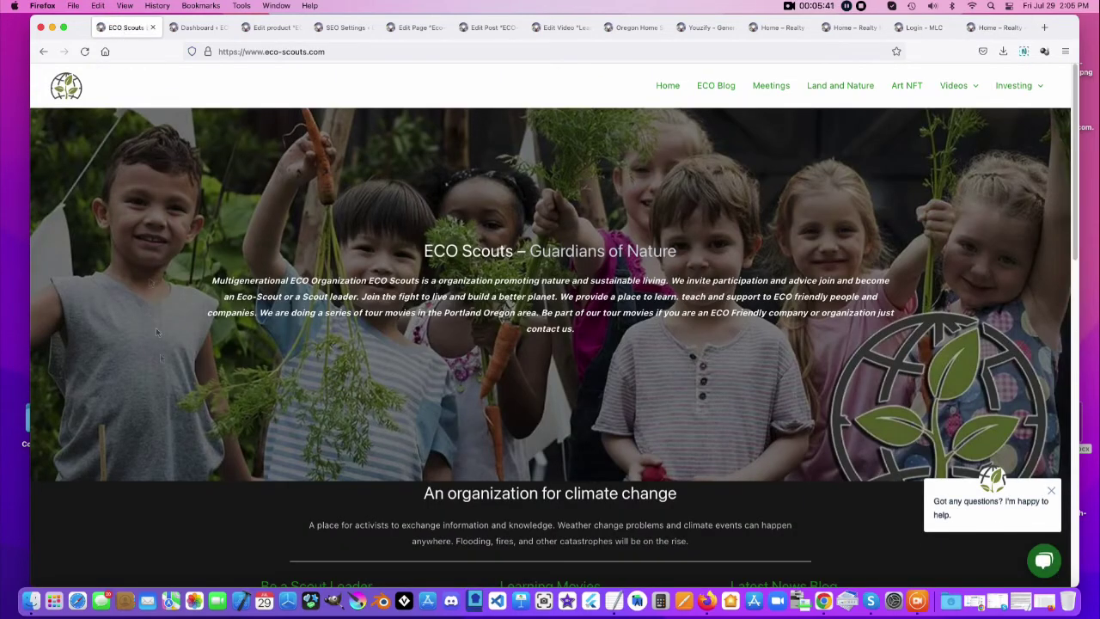
left_click(918, 602)
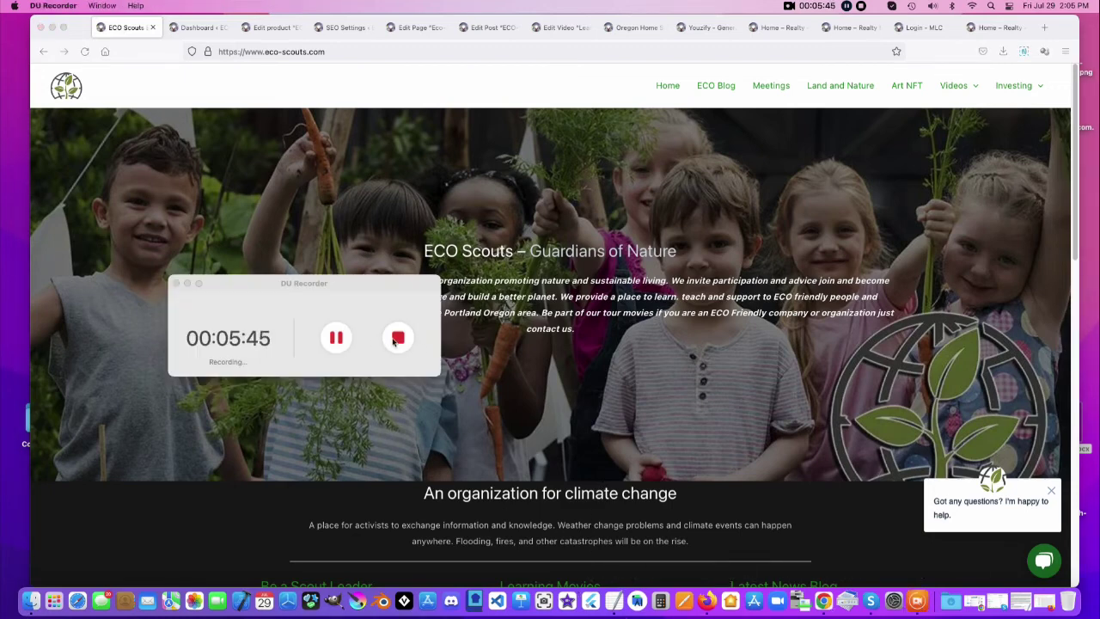